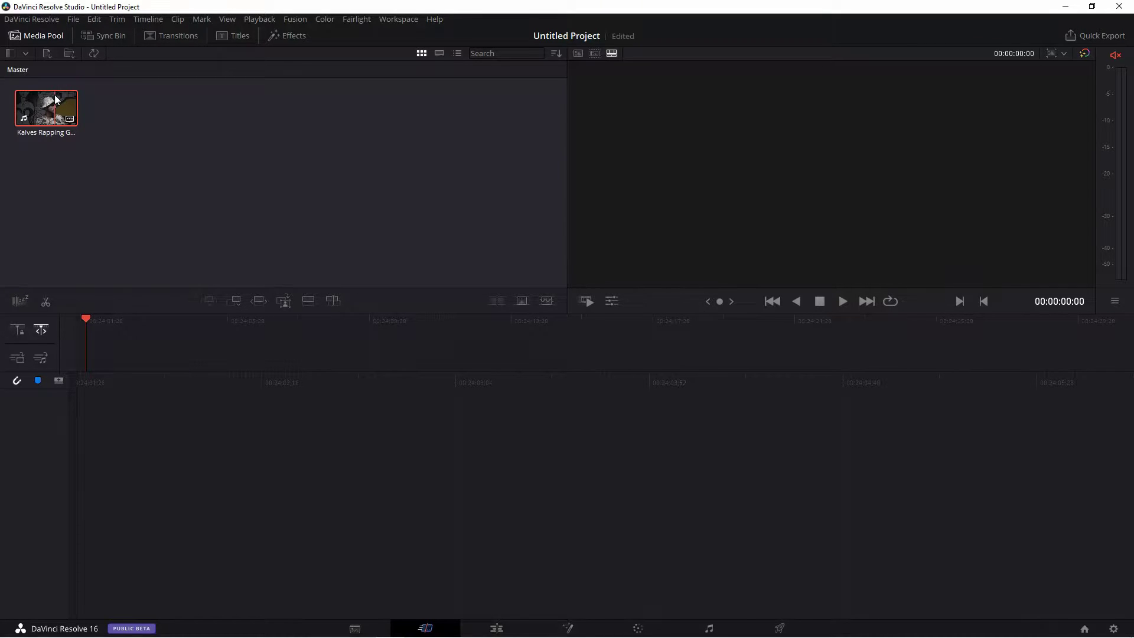
- Build Timeline 1 from the graffiti-wall clip on the Edit page, then go to the Color page
mouse_move(55, 99)
left_mouse_down()
mouse_move(191, 421)
mouse_move(55, 104)
left_mouse_up()
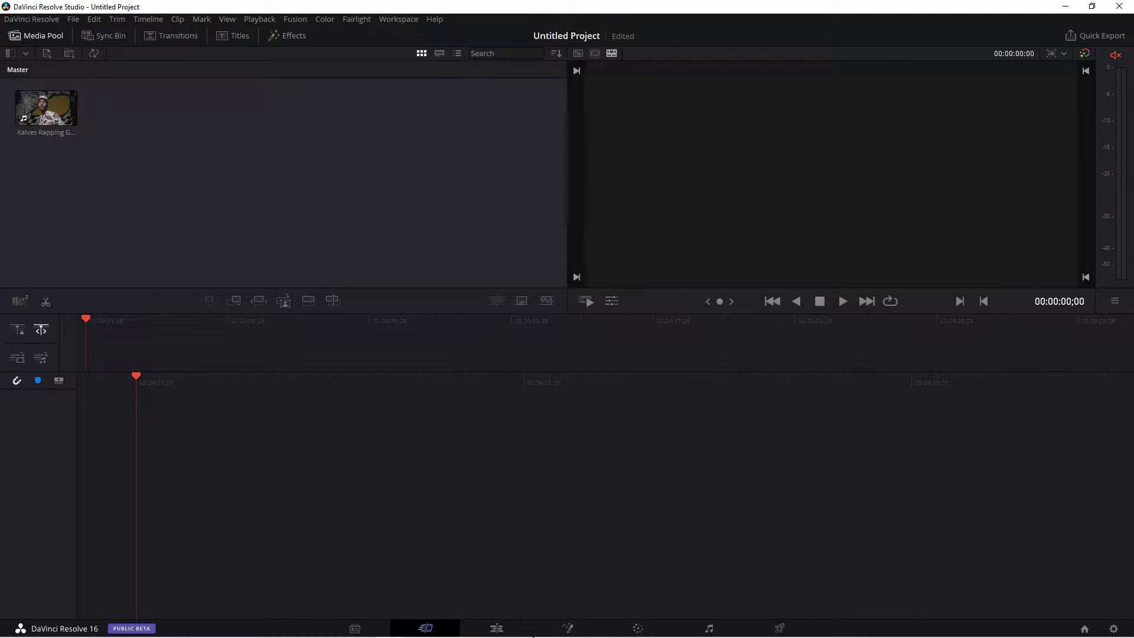
left_click(496, 628)
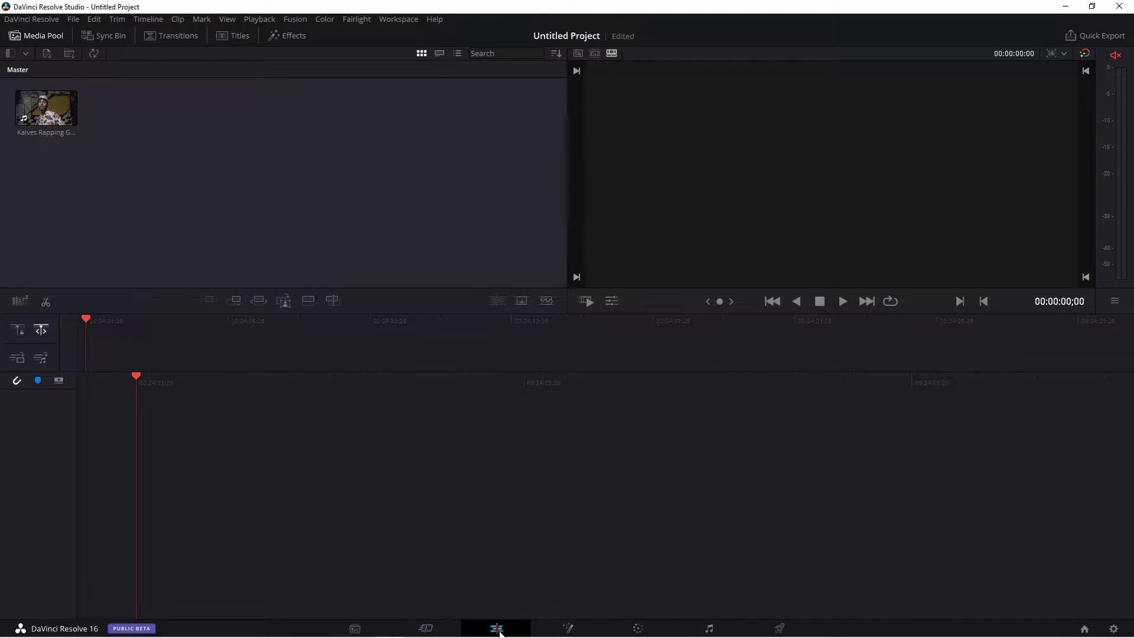
left_click(82, 37)
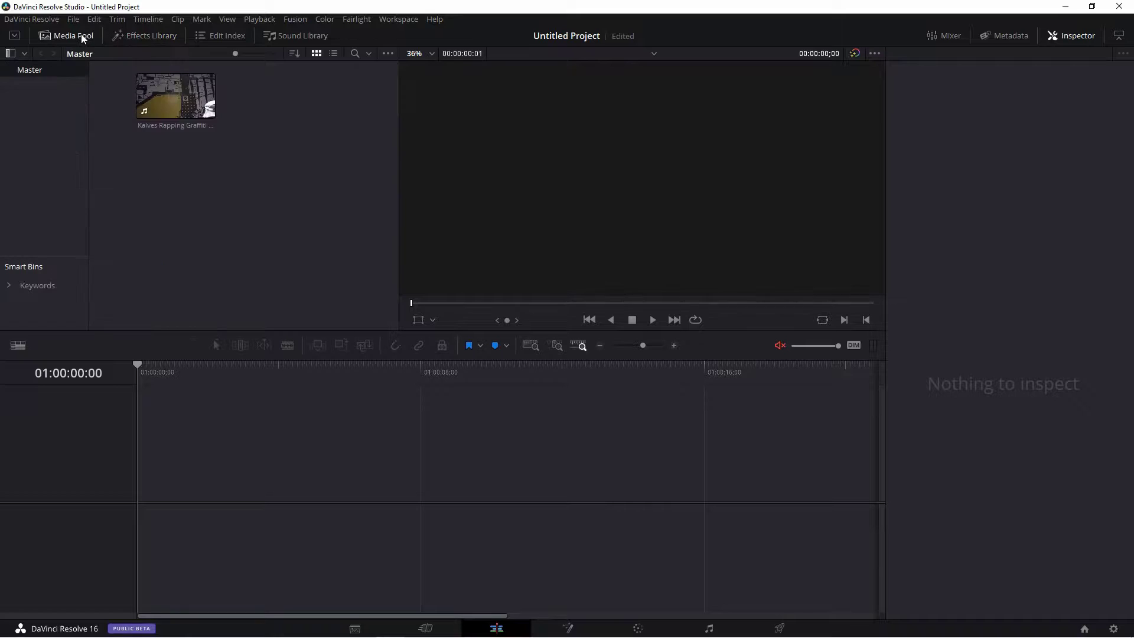
left_click_drag(178, 108, 143, 478)
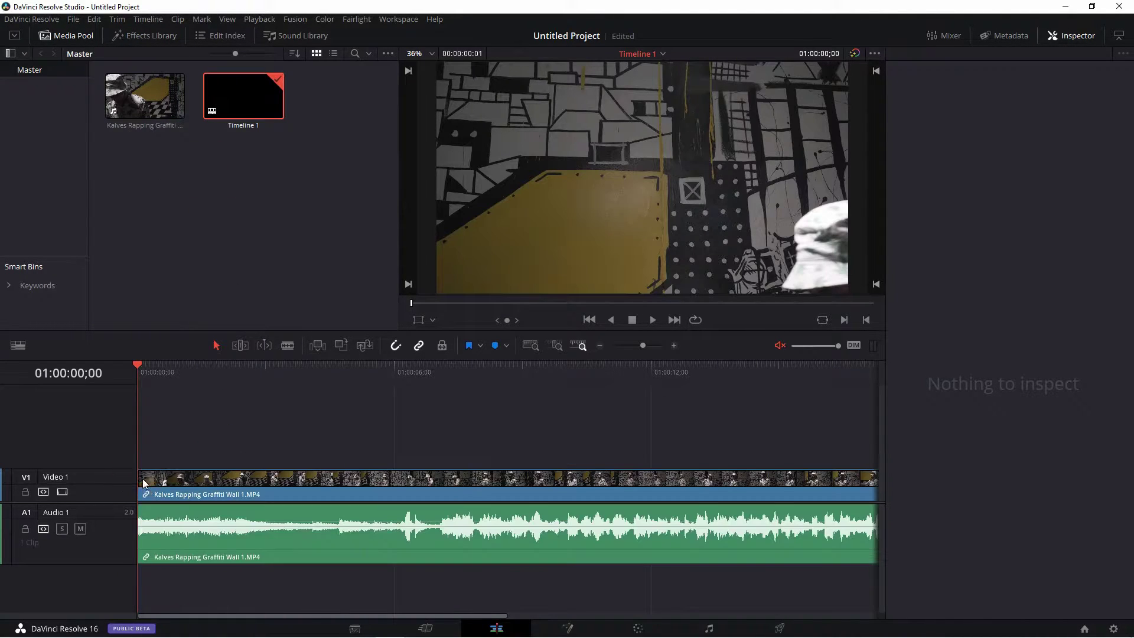
left_click(1056, 35)
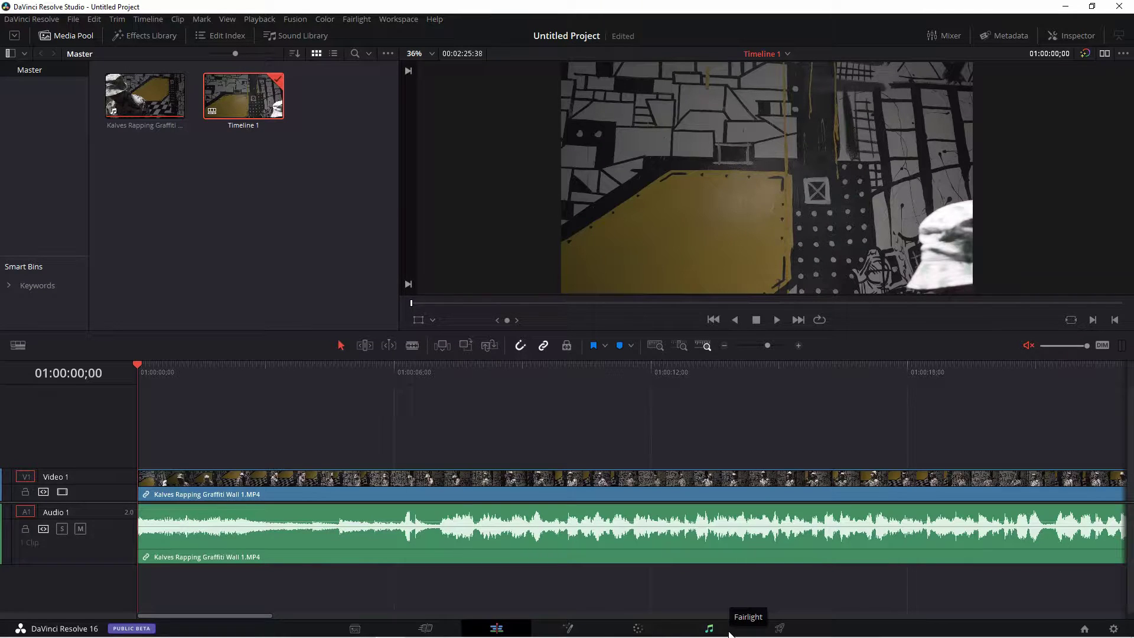
left_click(638, 628)
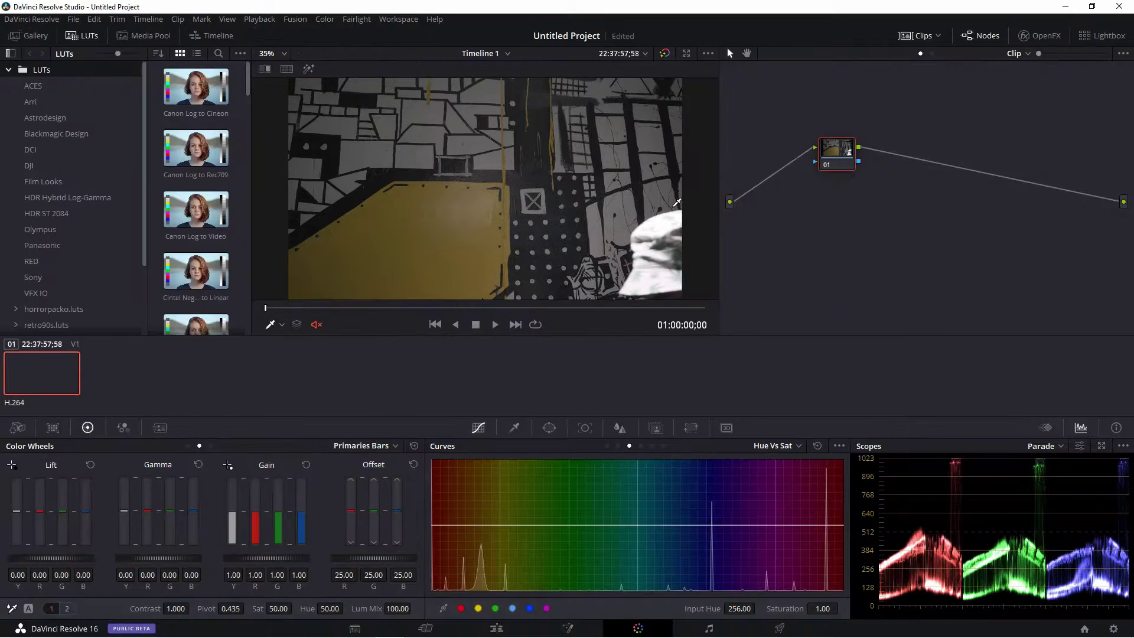
- Add serial nodes with Alt+S and apply Color Space Transform from OpenFX to node 03
key("alt+s")
key("alt+s")
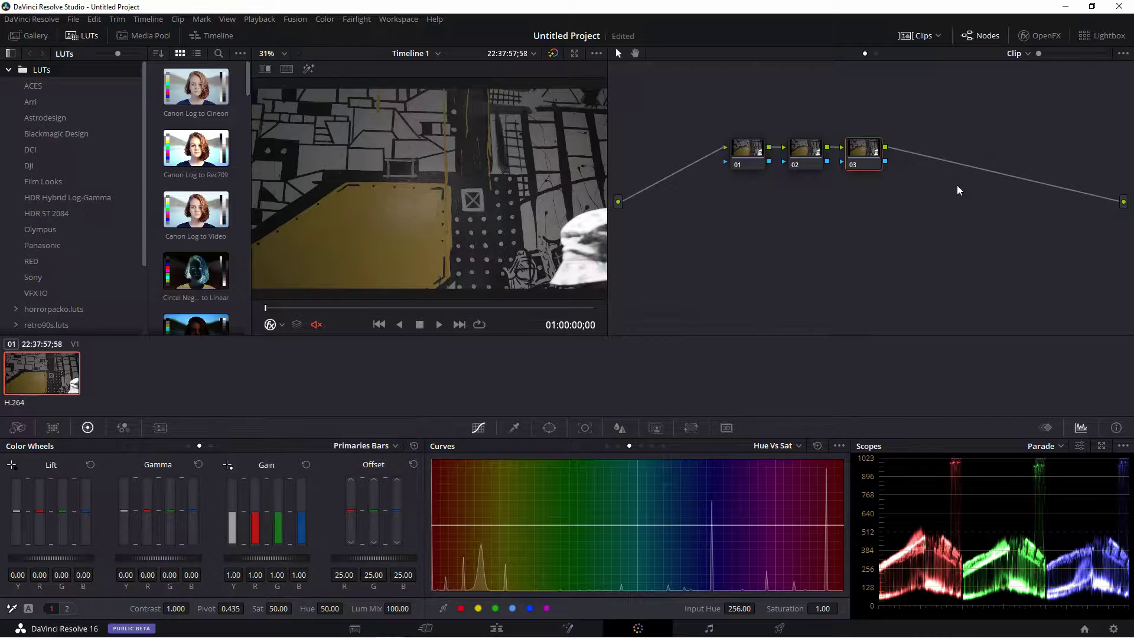
left_click(1039, 36)
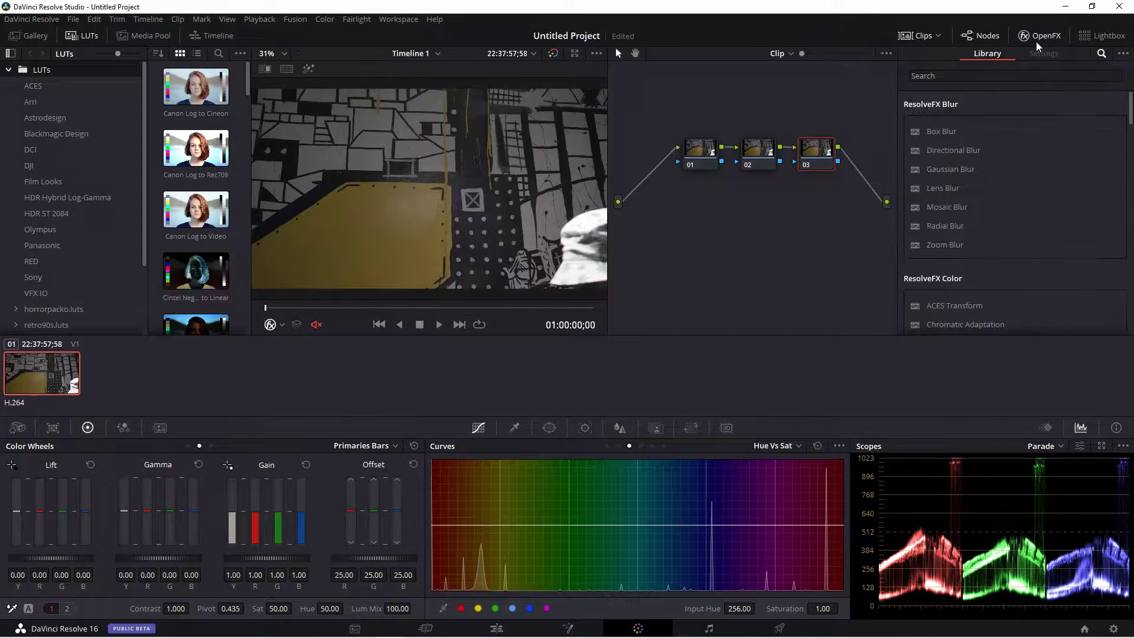
left_click(1018, 74)
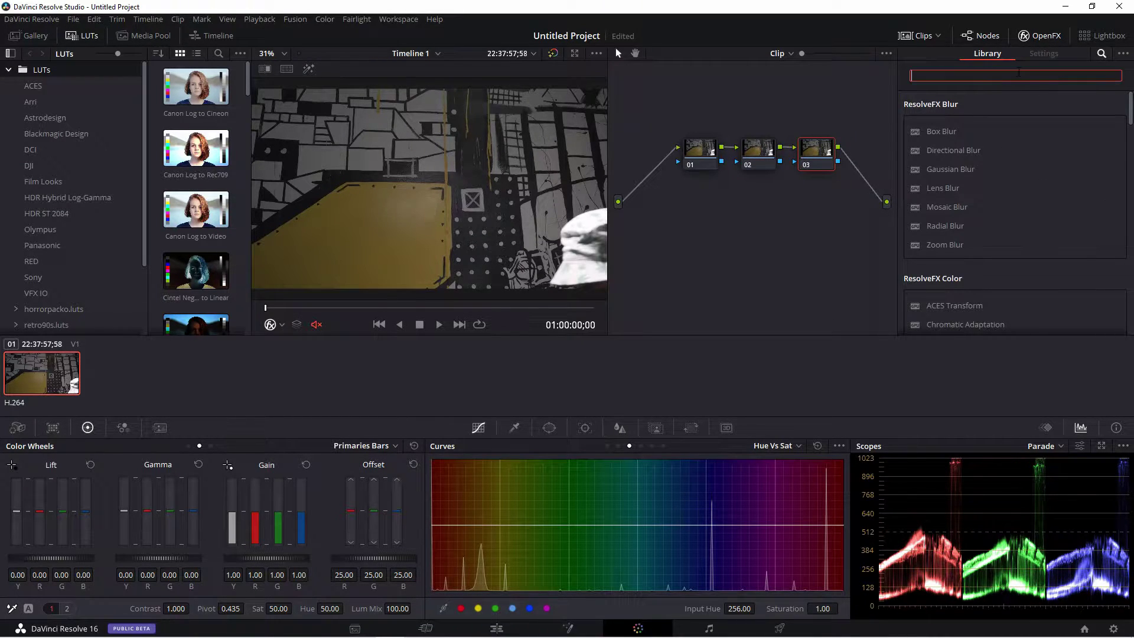
type("color")
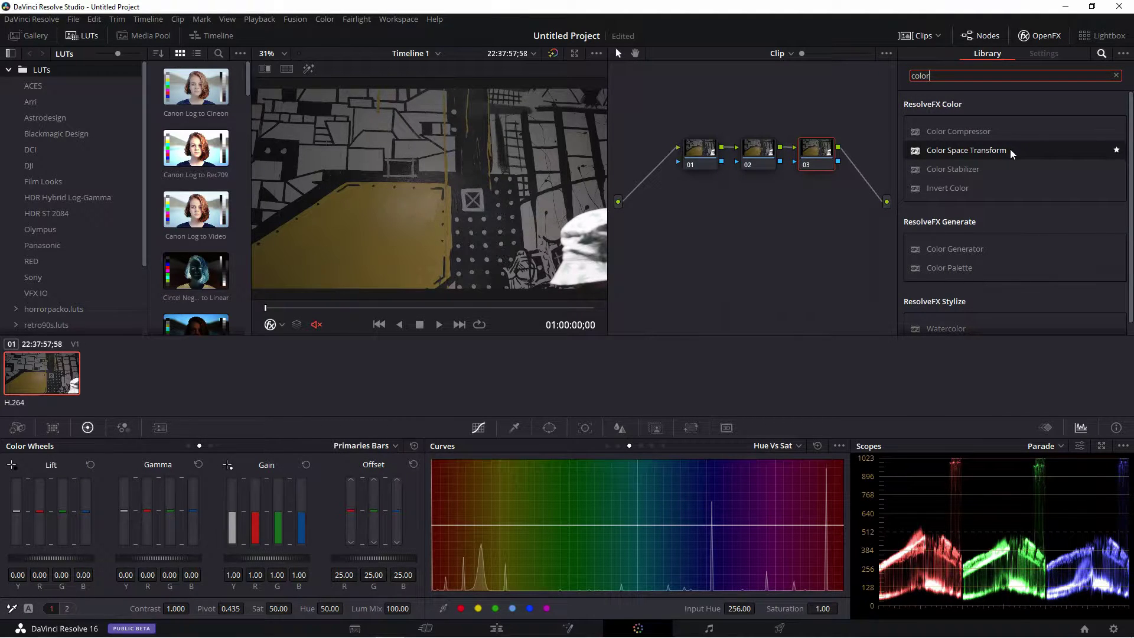
left_click_drag(1011, 153, 817, 152)
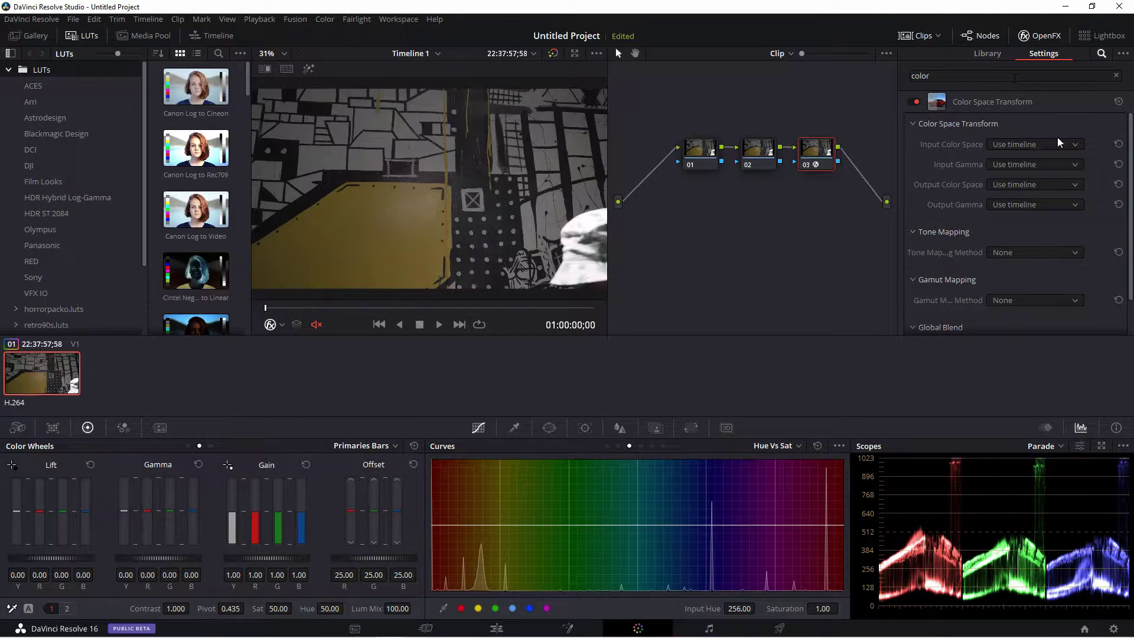
left_click(1003, 145)
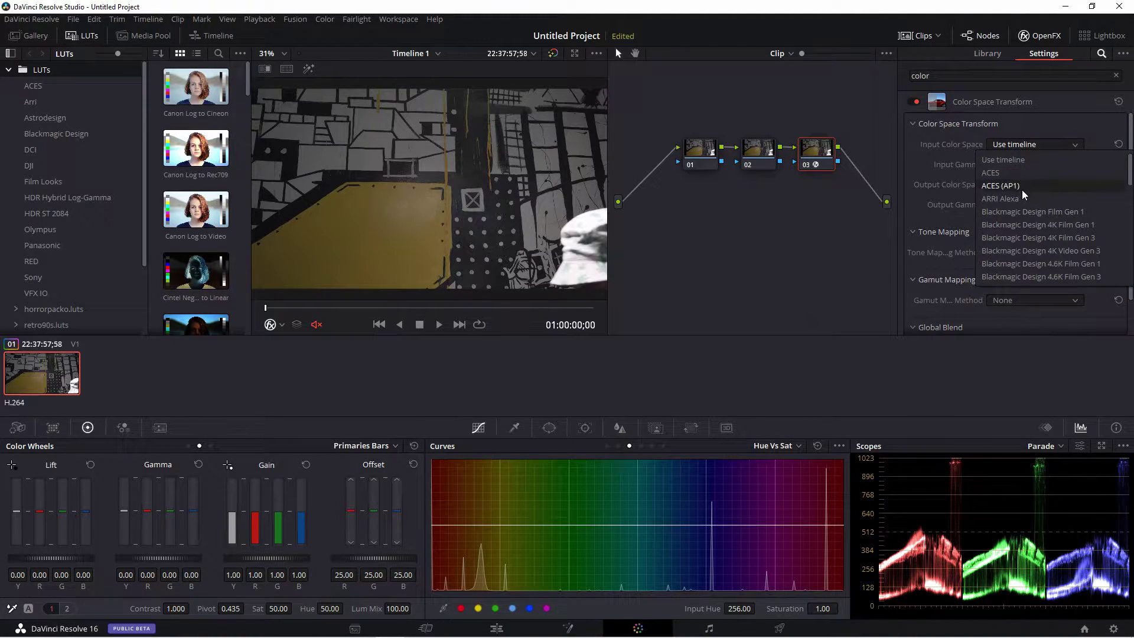
- Scrub the viewer to a frame showing the man in front of the graffiti
scroll(1022, 190, "down", 8)
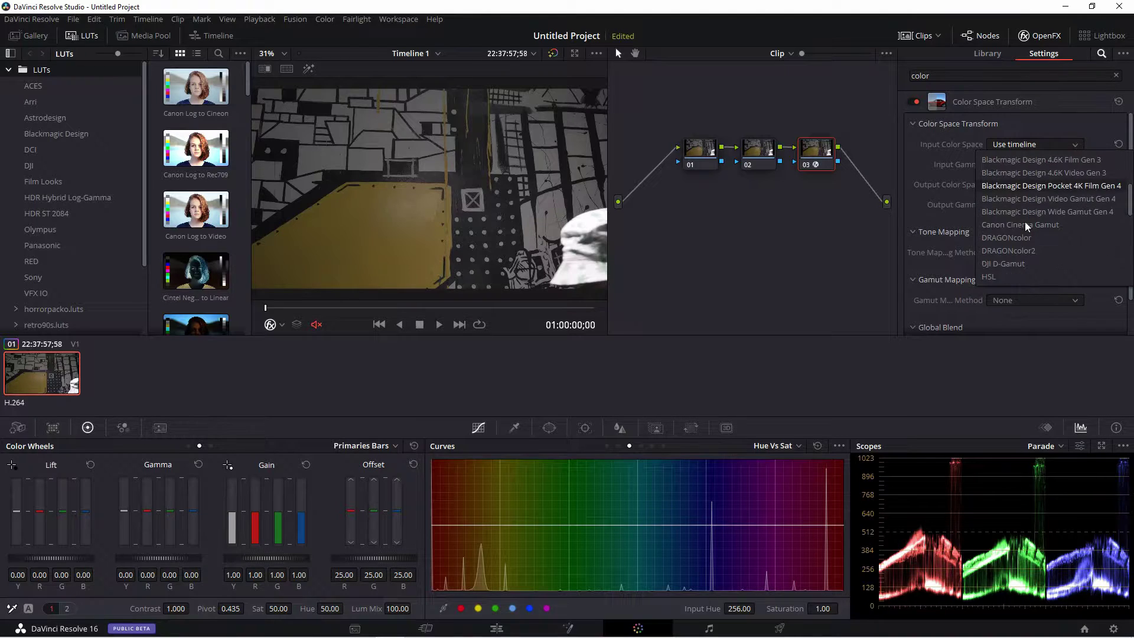
scroll(1024, 221, "down", 5)
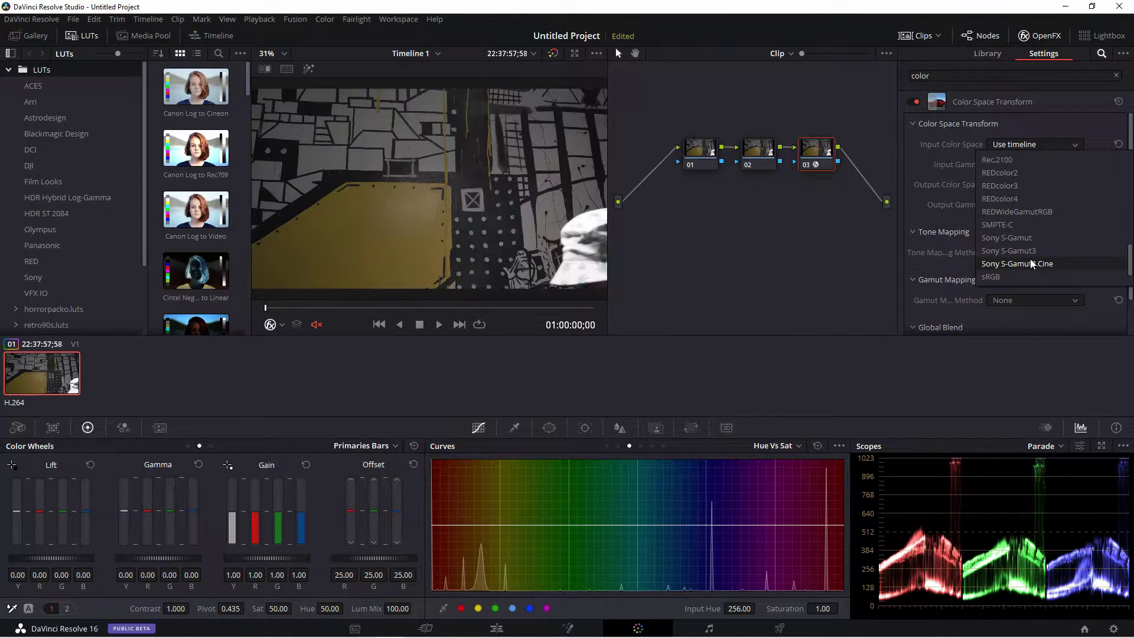
mouse_move(307, 308)
left_mouse_down()
mouse_move(344, 308)
mouse_move(326, 311)
left_mouse_up()
- Set the transform's input colour space to Sony S-Gamut3.Cine
left_click(1061, 143)
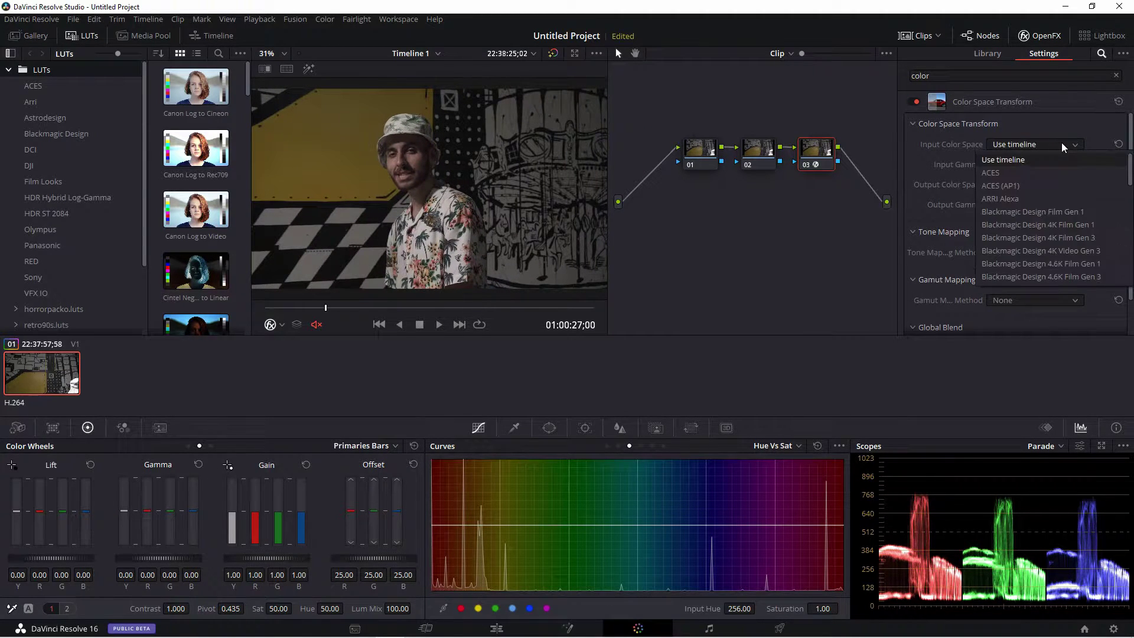
scroll(1033, 245, "down", 5)
scroll(1033, 246, "down", 3)
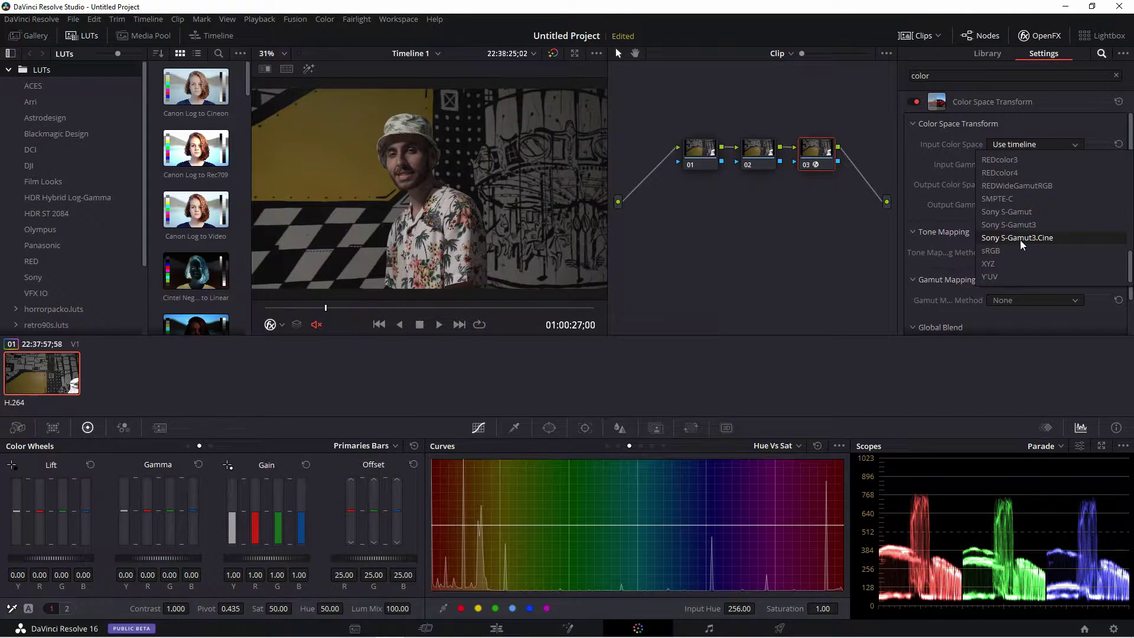
left_click(1020, 238)
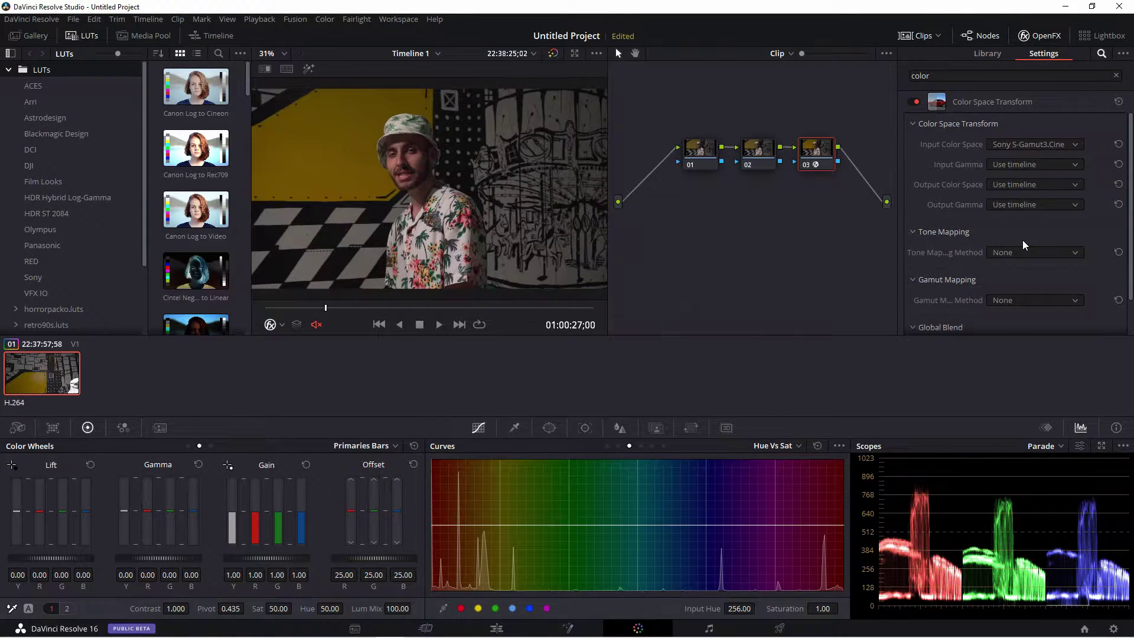
- Set the Color Space Transform's input gamma to sRGB
left_click(1026, 164)
scroll(1025, 219, "down", 3)
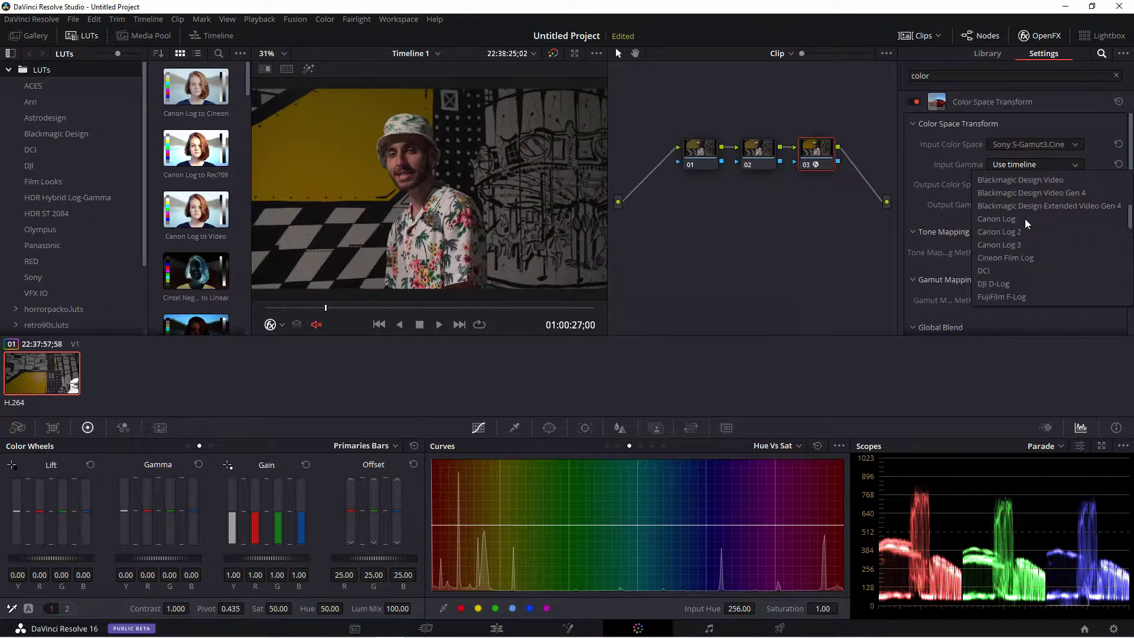
scroll(1029, 236, "down", 4)
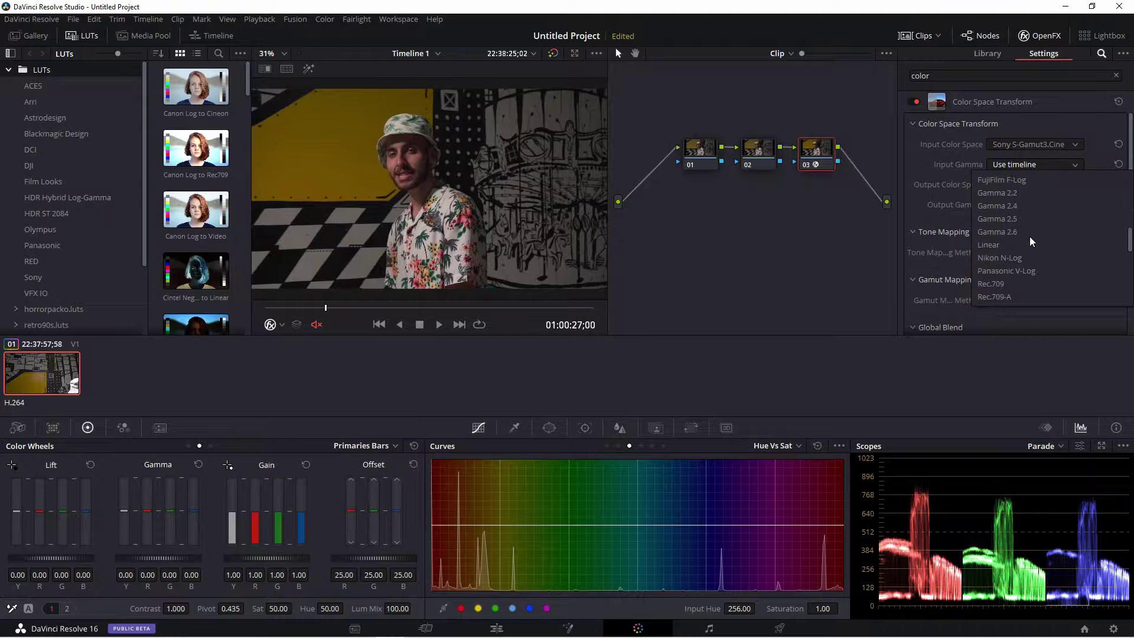
scroll(1029, 236, "down", 4)
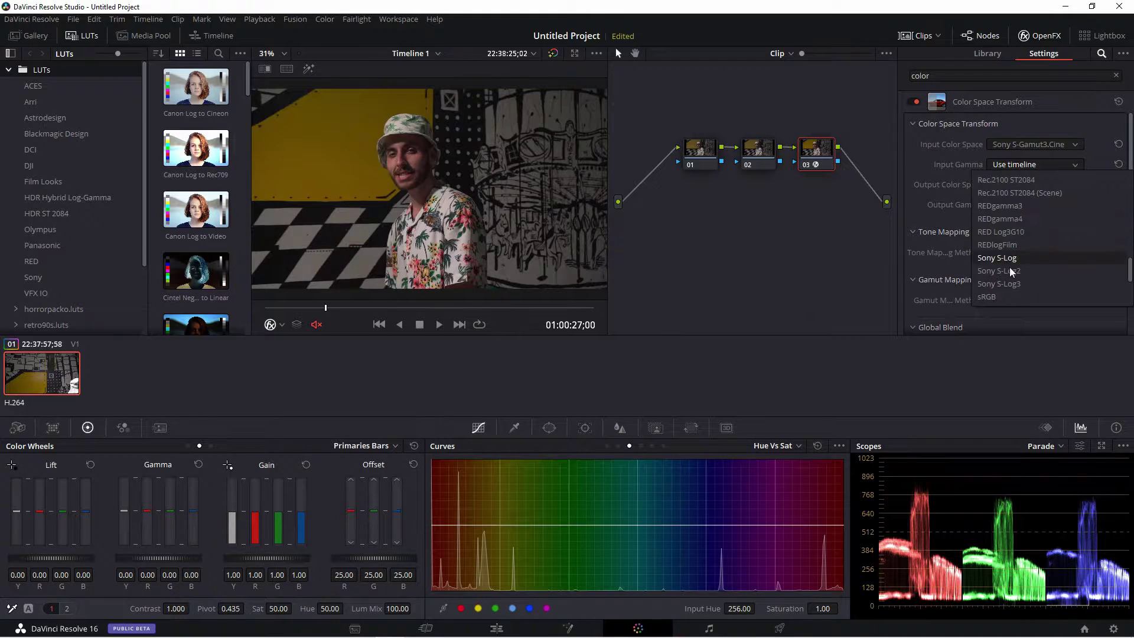
scroll(1011, 270, "down", 3)
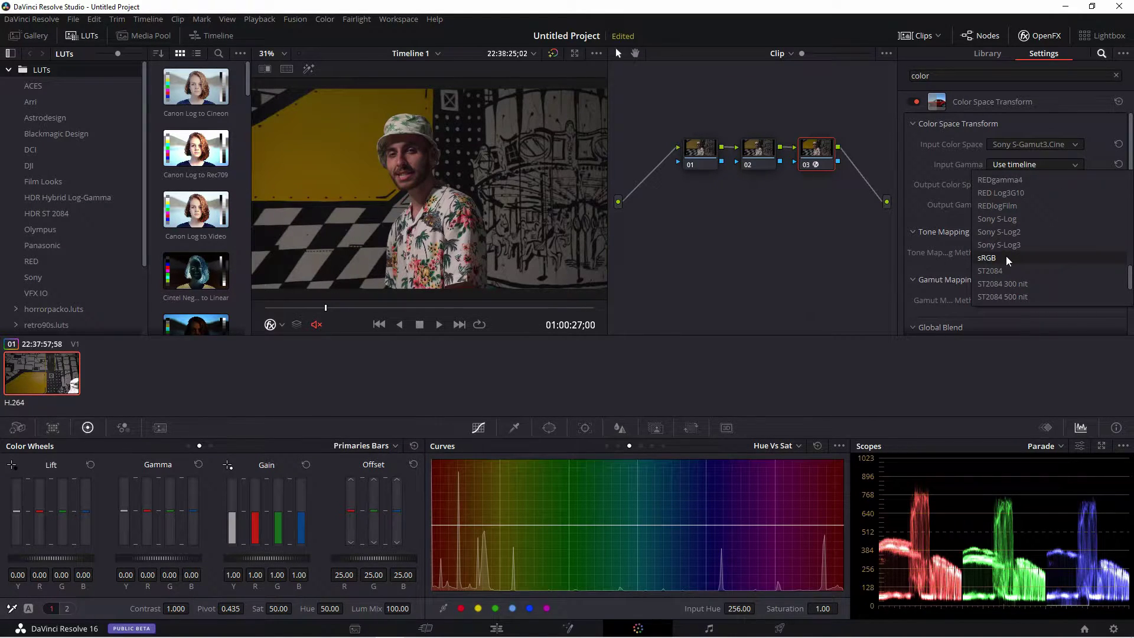
left_click(1005, 257)
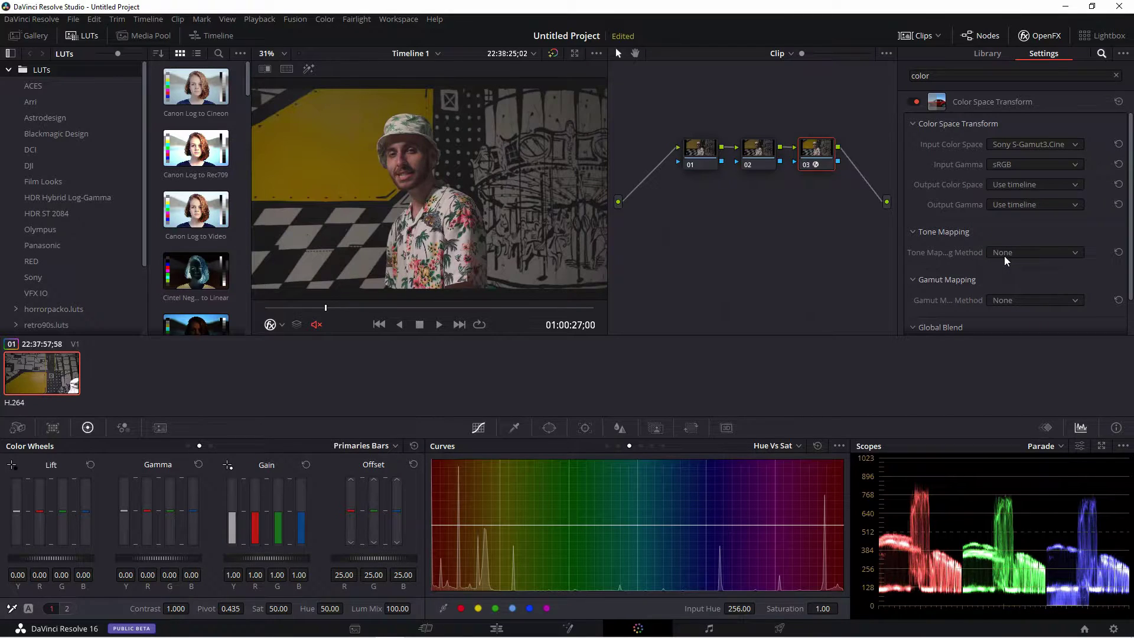
- Set the output colour space and output gamma both to Rec.709
left_click(1019, 188)
scroll(1027, 254, "down", 5)
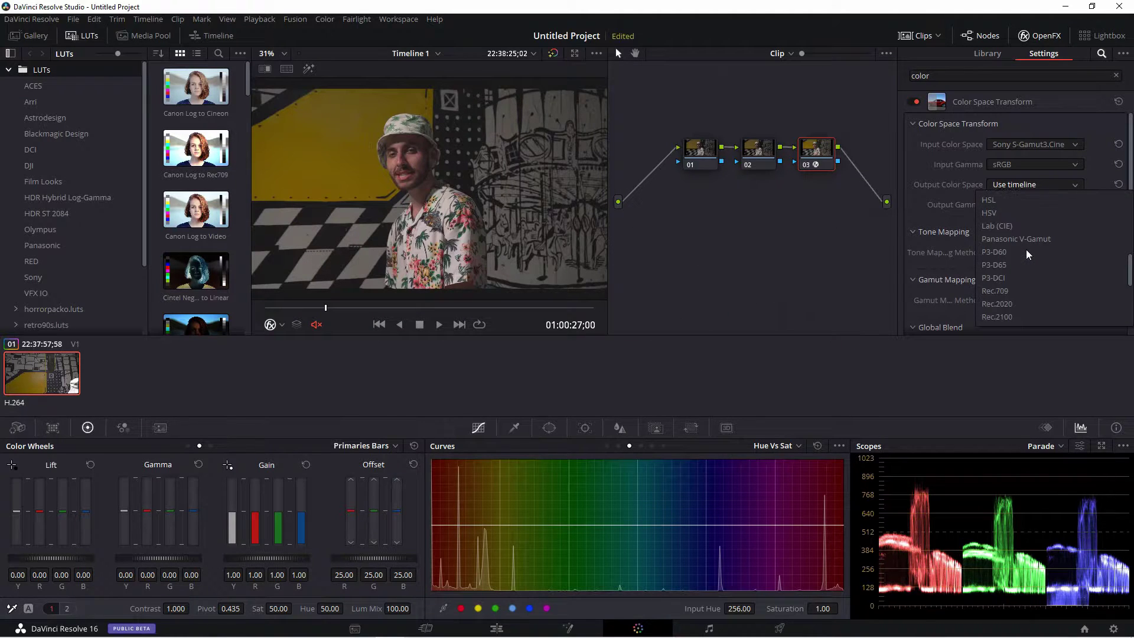
left_click(1013, 252)
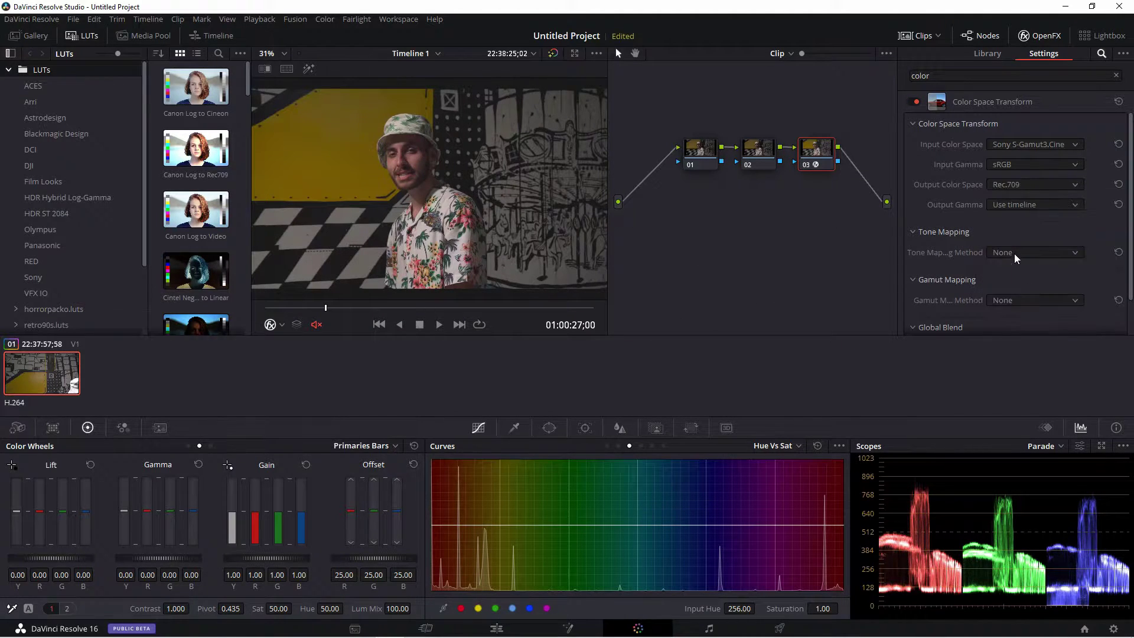
left_click(1032, 205)
scroll(1038, 289, "down", 3)
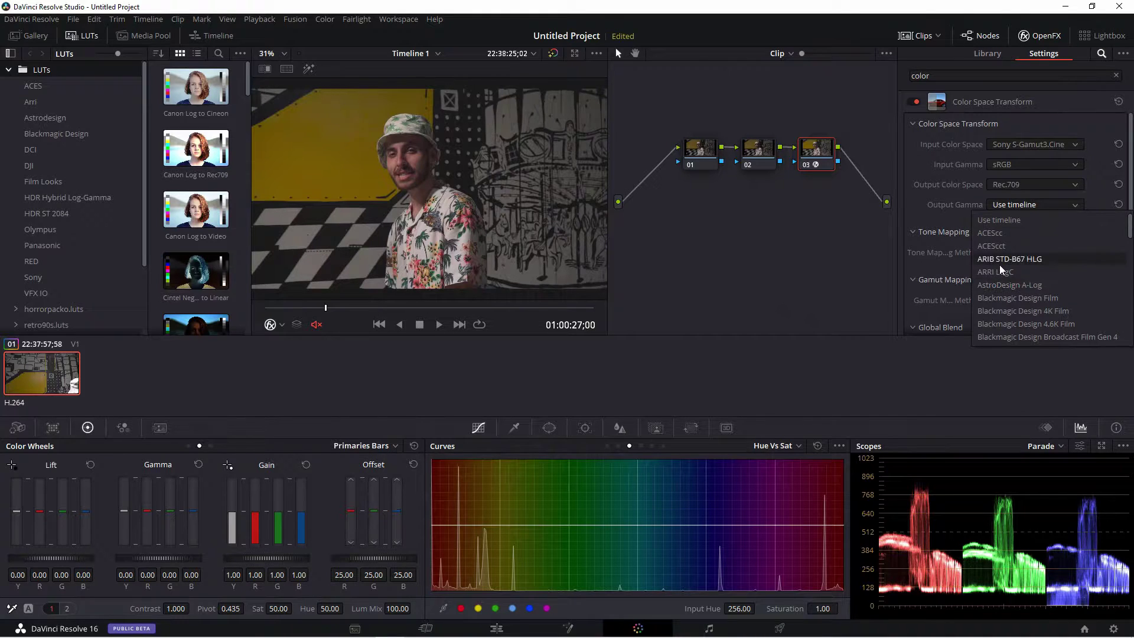
scroll(1038, 288, "down", 6)
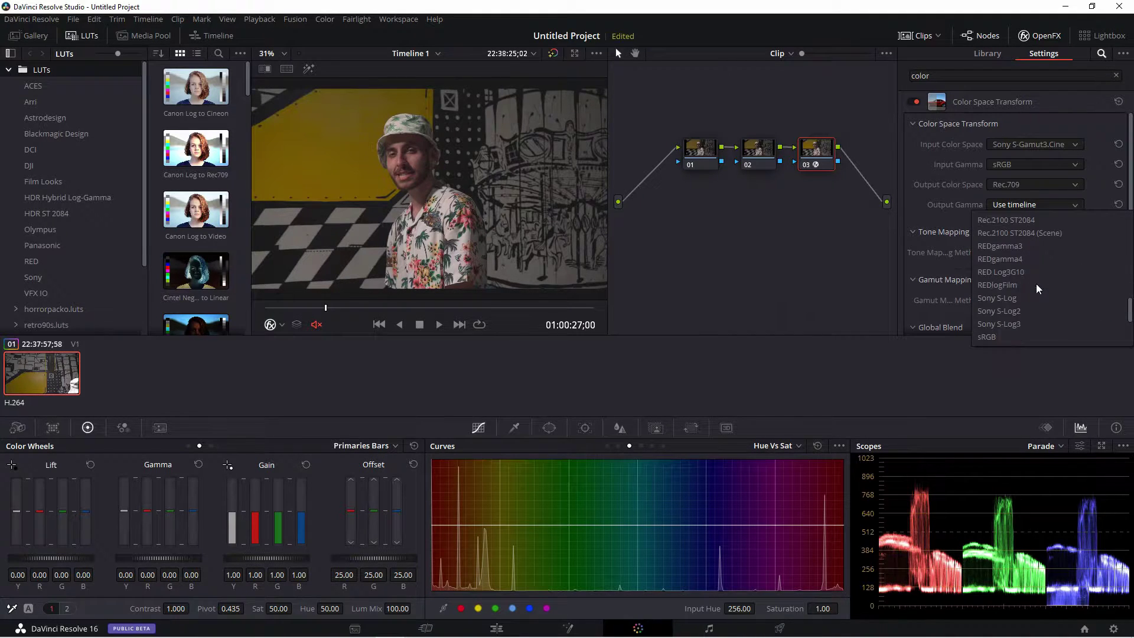
scroll(1036, 284, "up", 3)
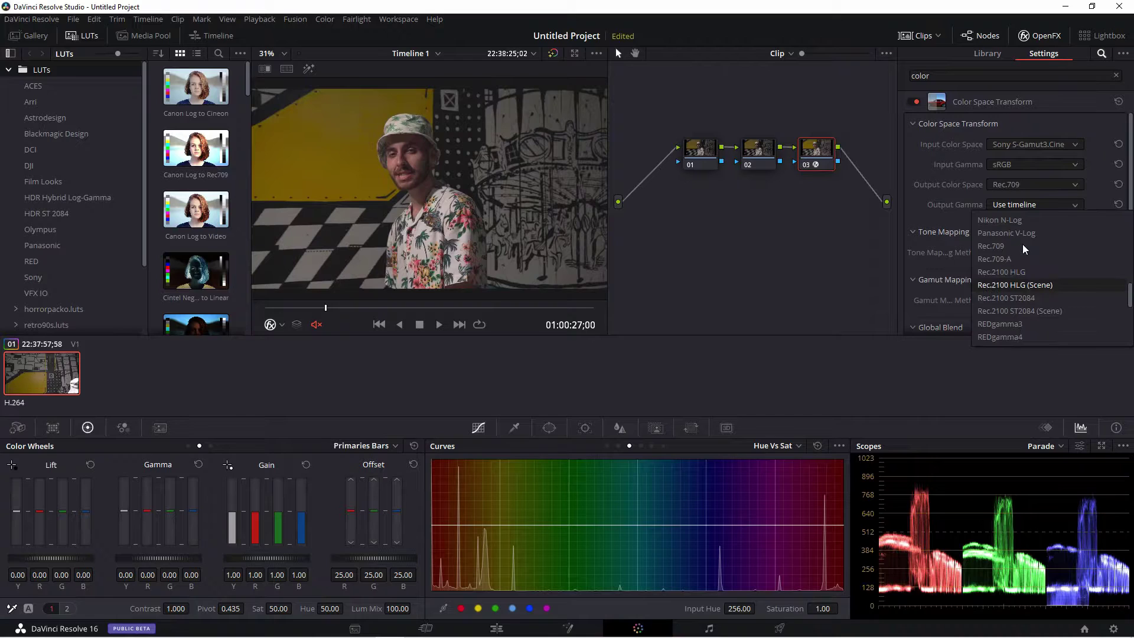
left_click(1023, 242)
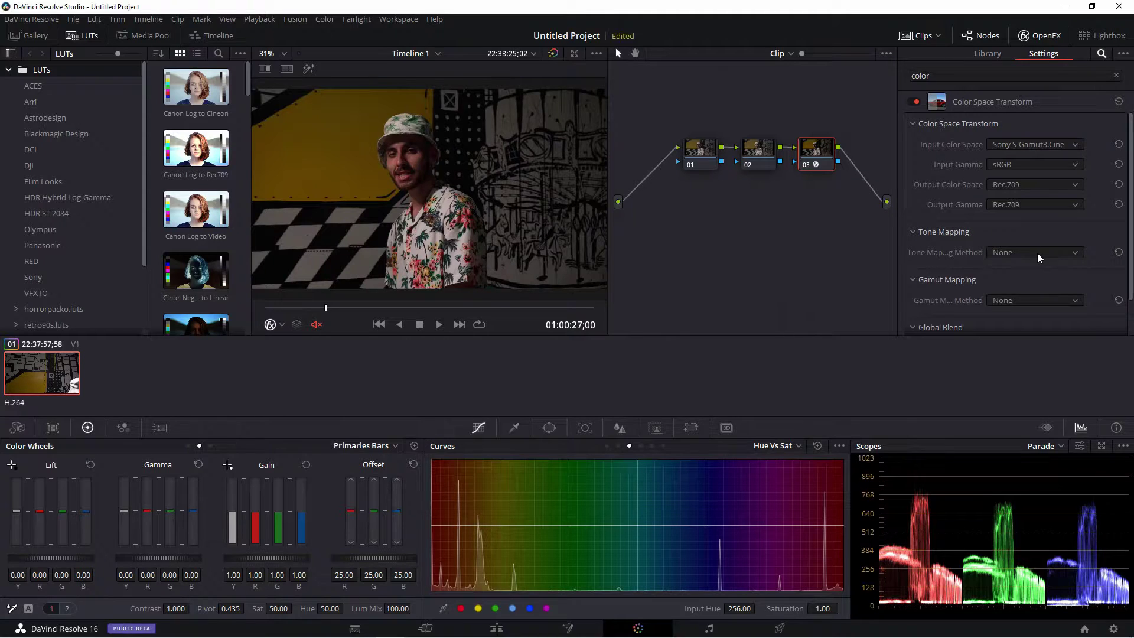
- Choose Luminance Mapping for tone mapping and Saturation Mapping for gamut mapping
left_click(1036, 252)
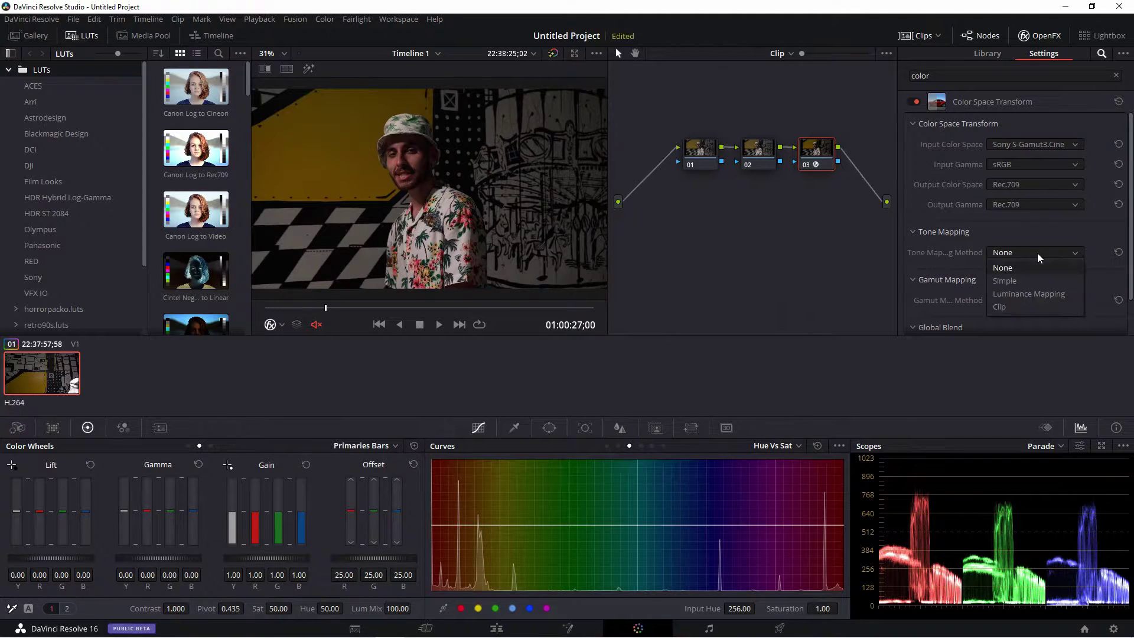
left_click(1042, 296)
scroll(1042, 266, "down", 5)
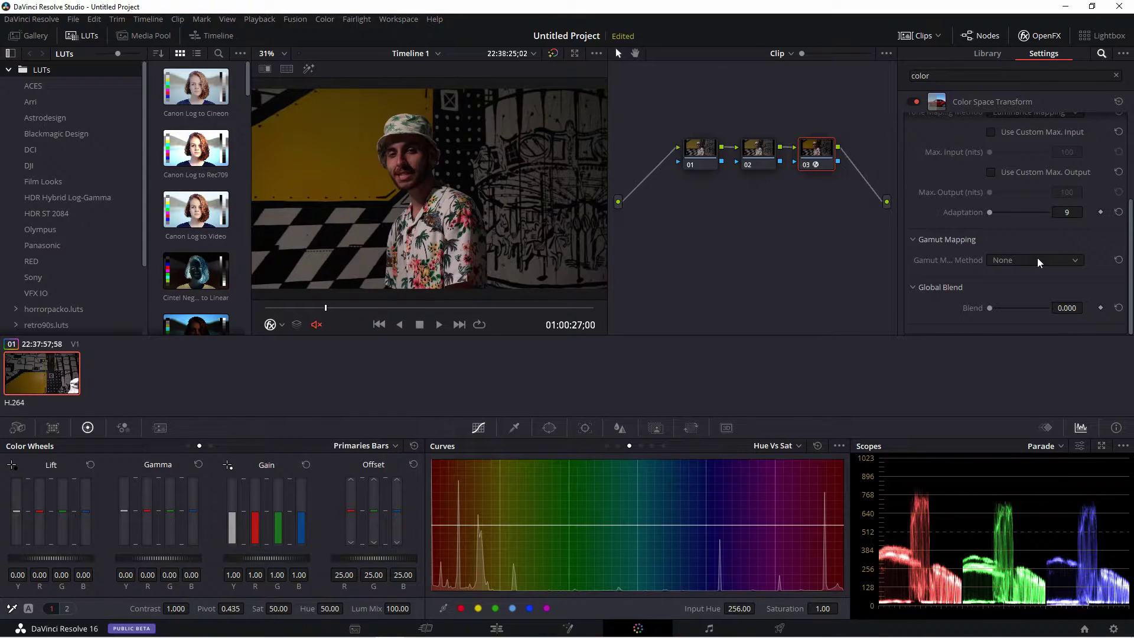
left_click(1038, 261)
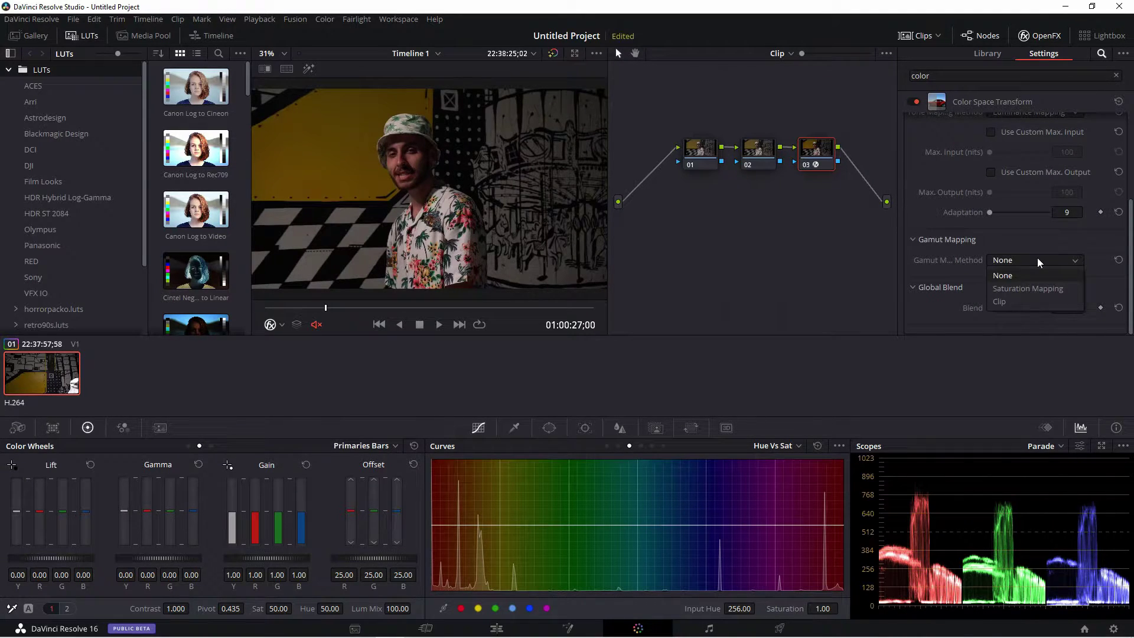
left_click(1049, 289)
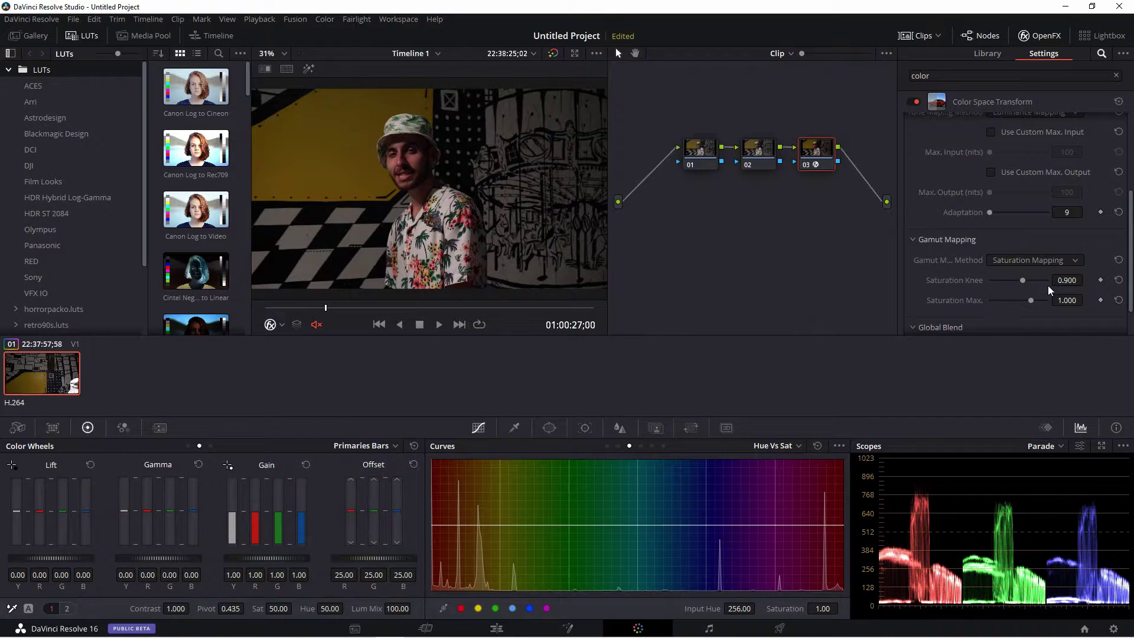
left_click(762, 157)
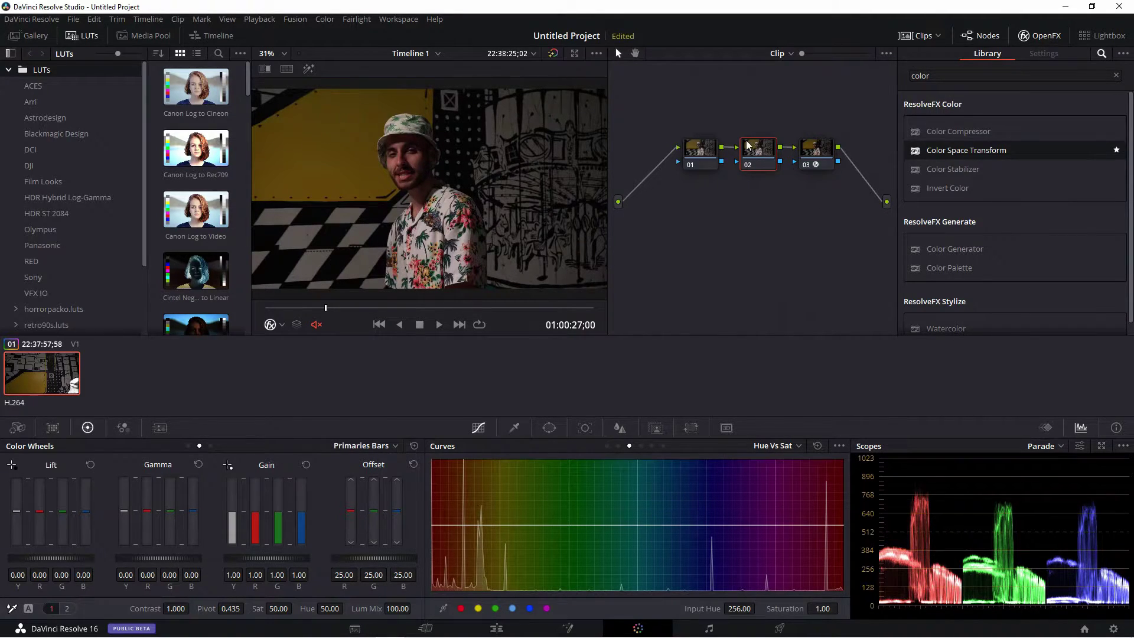
- Switch to Primaries Wheels and raise node 02's master lift to 0.03
left_click(187, 446)
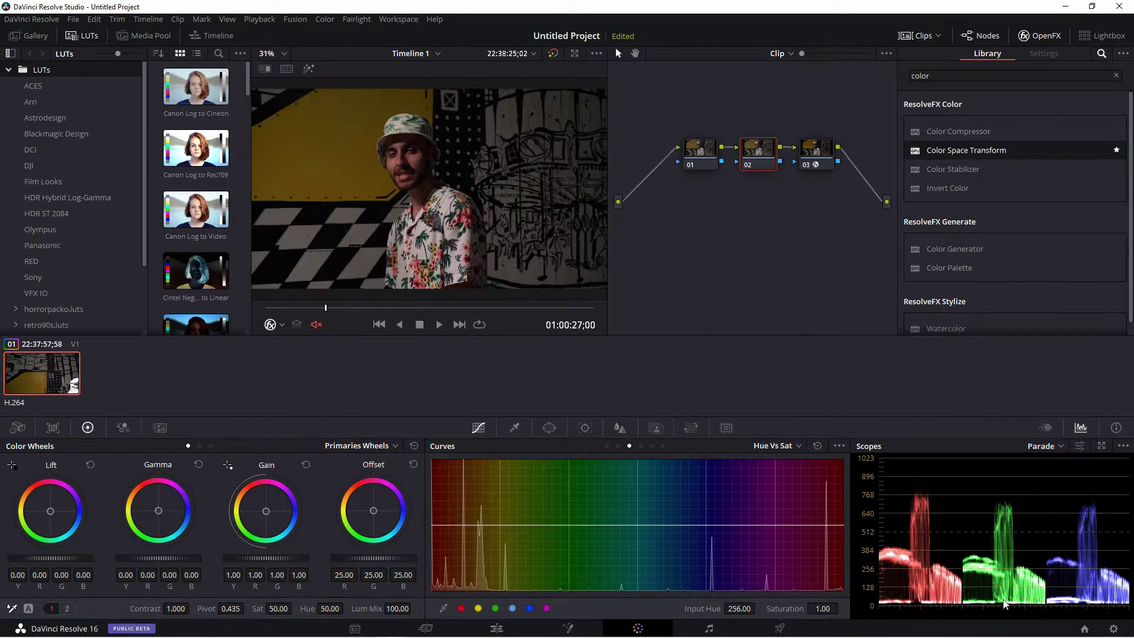
left_click_drag(33, 564, 40, 564)
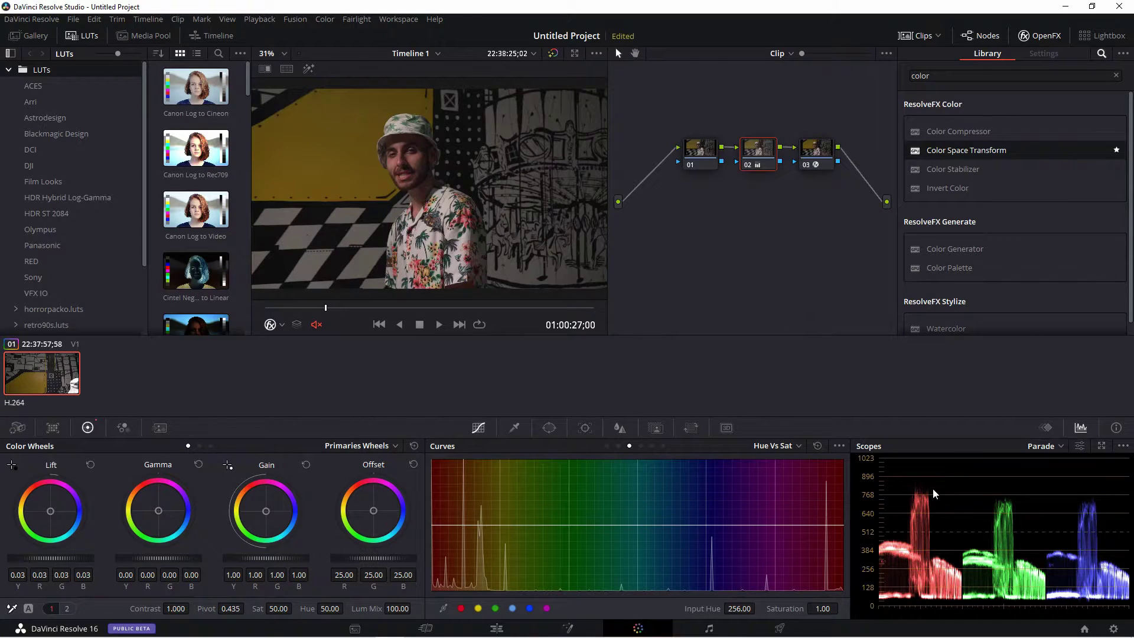
- In Primaries Bars, lower node 02's gain to 0.90 red and 0.96 green and blue
left_click(360, 446)
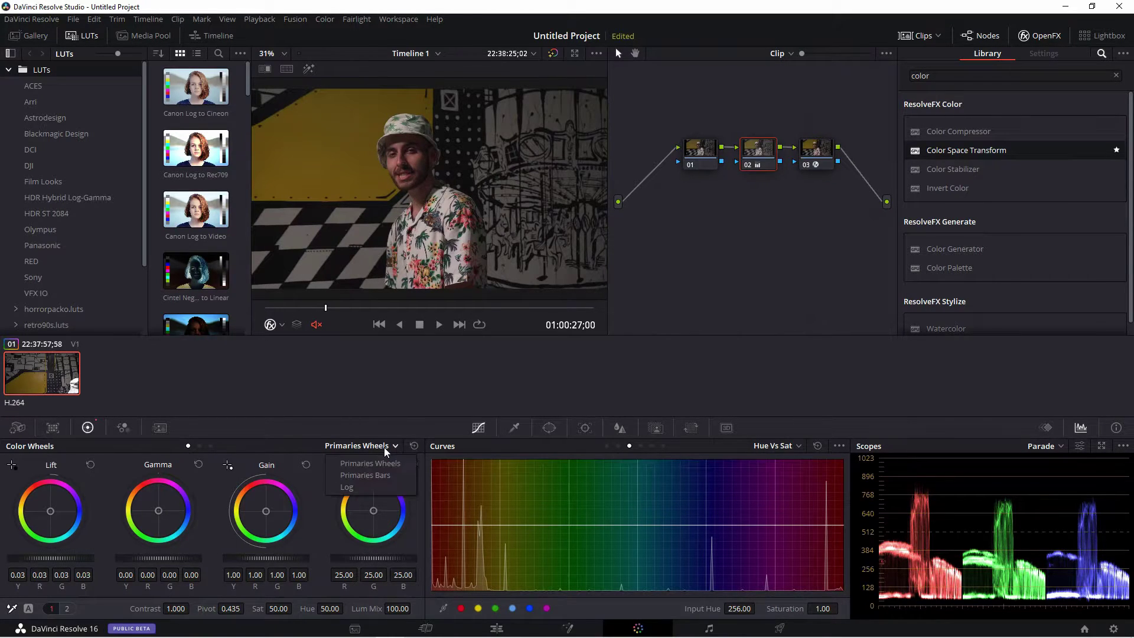
left_click(349, 474)
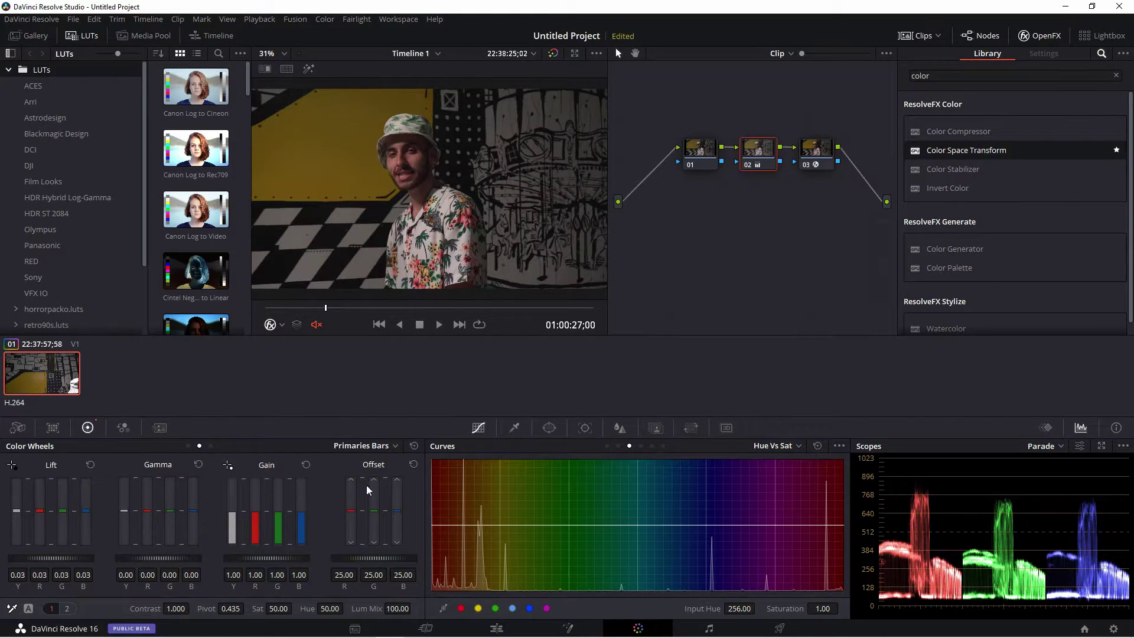
left_click_drag(257, 504, 257, 506)
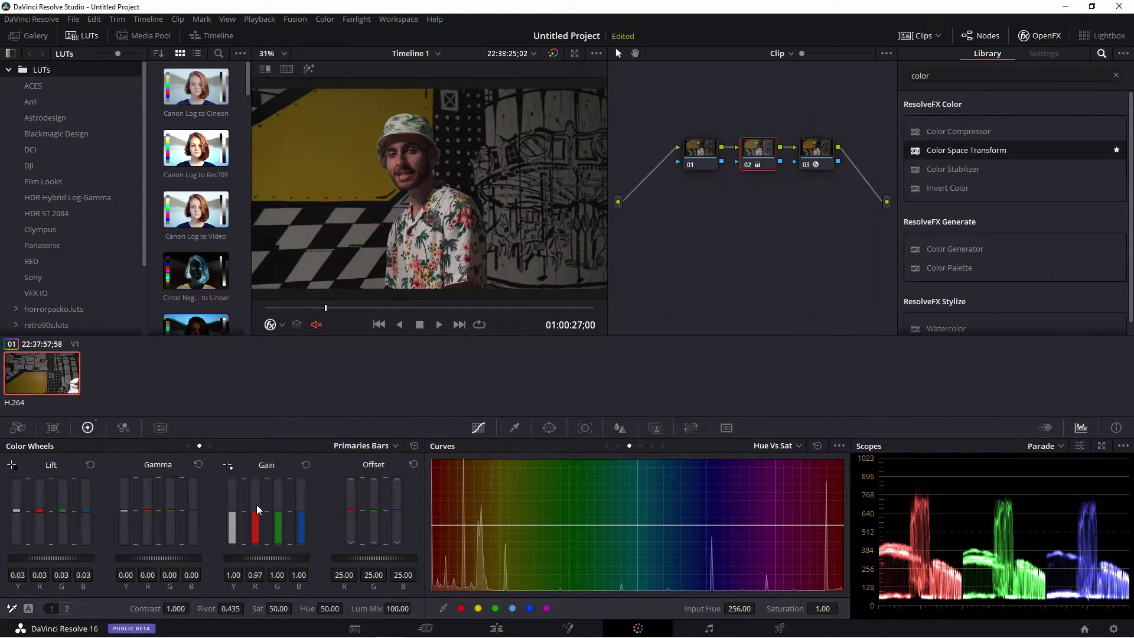
left_click_drag(256, 504, 256, 506)
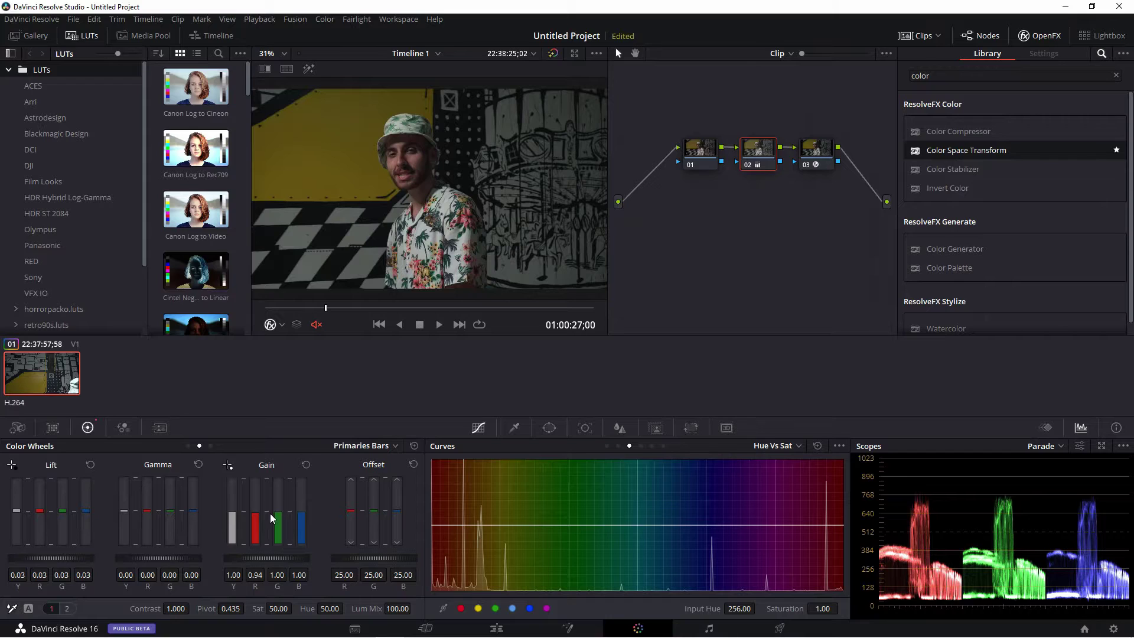
mouse_move(280, 510)
left_mouse_down()
mouse_move(255, 497)
mouse_move(301, 507)
left_mouse_up()
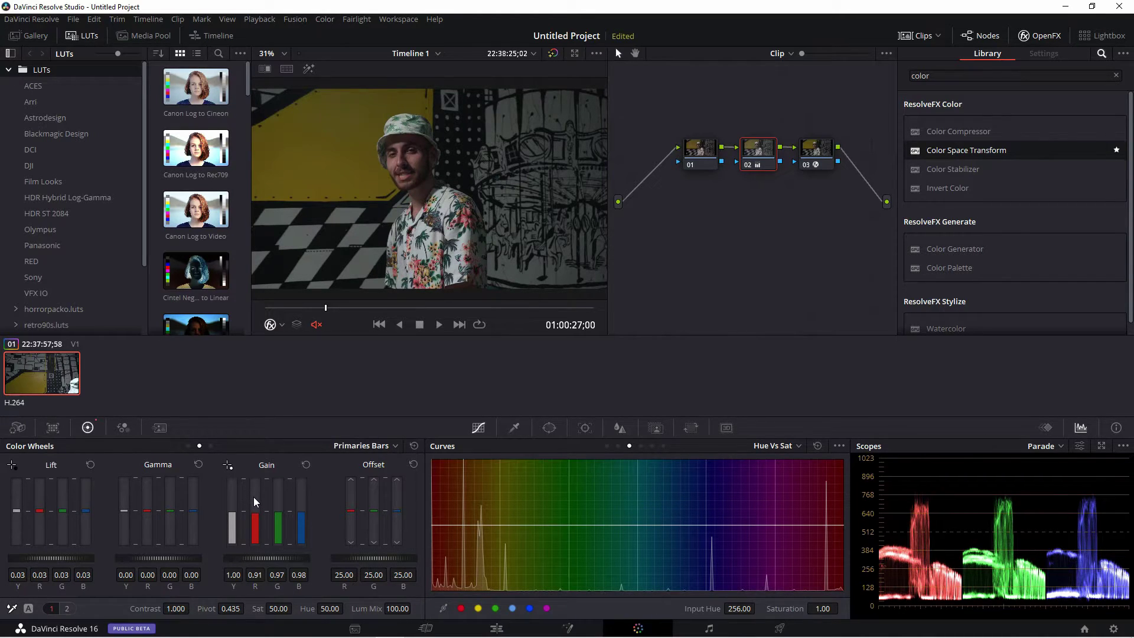
left_click_drag(281, 498, 301, 498)
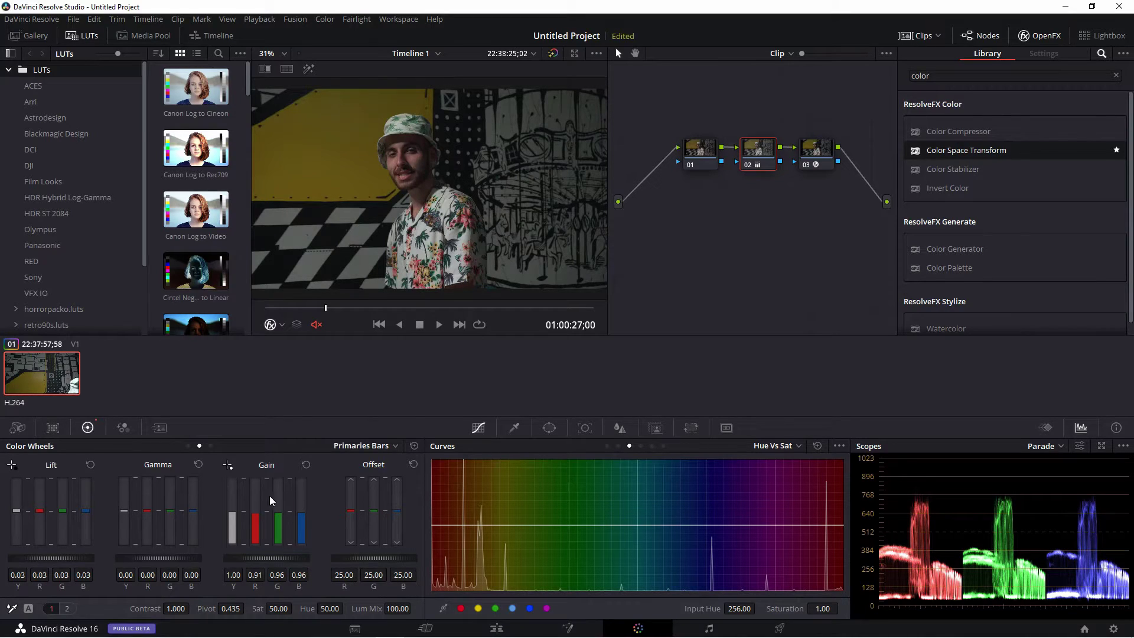
left_click_drag(256, 506, 255, 507)
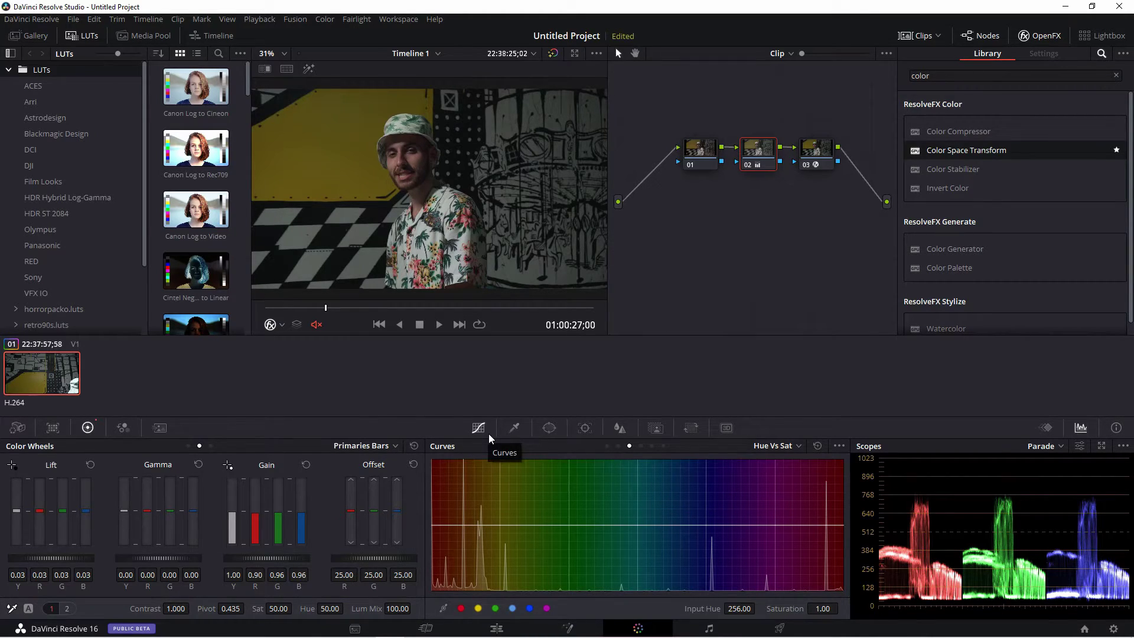
left_click(377, 447)
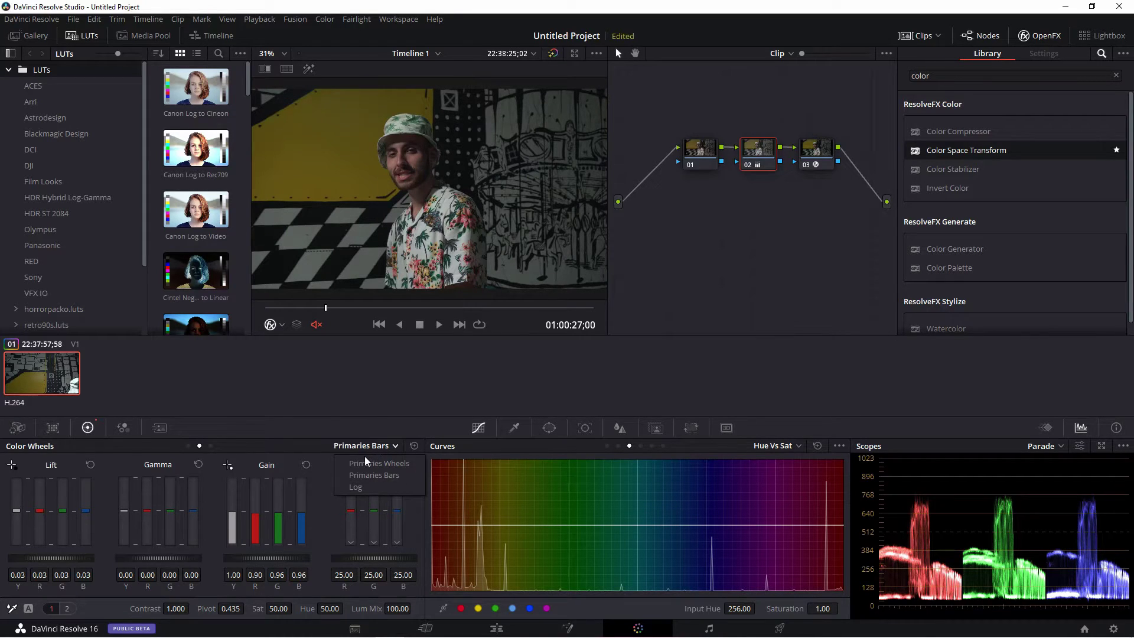
- Raise gain to 1.18, drop lift to 0.02, and set contrast 1.158 with pivot 0.423
left_click(365, 463)
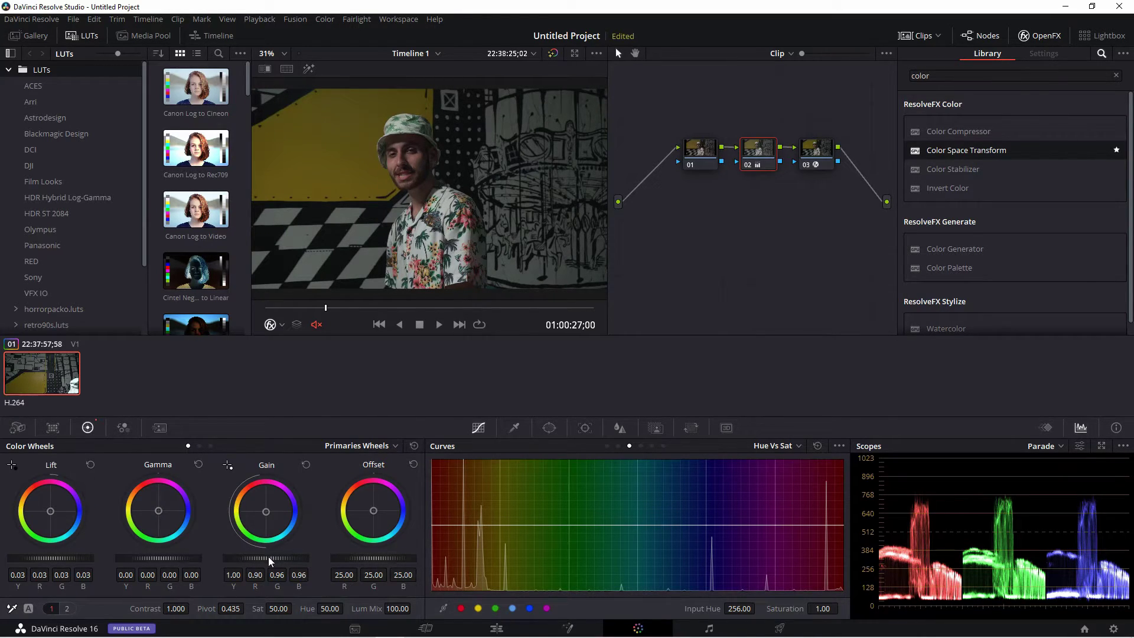
left_click_drag(269, 561, 336, 561)
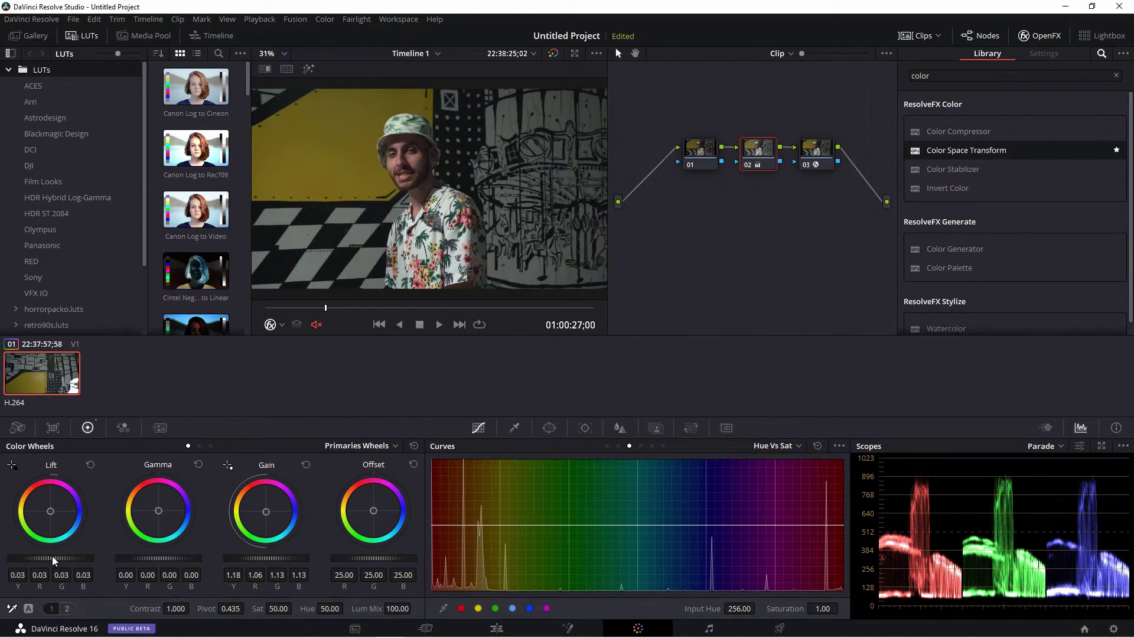
left_click_drag(52, 560, 45, 559)
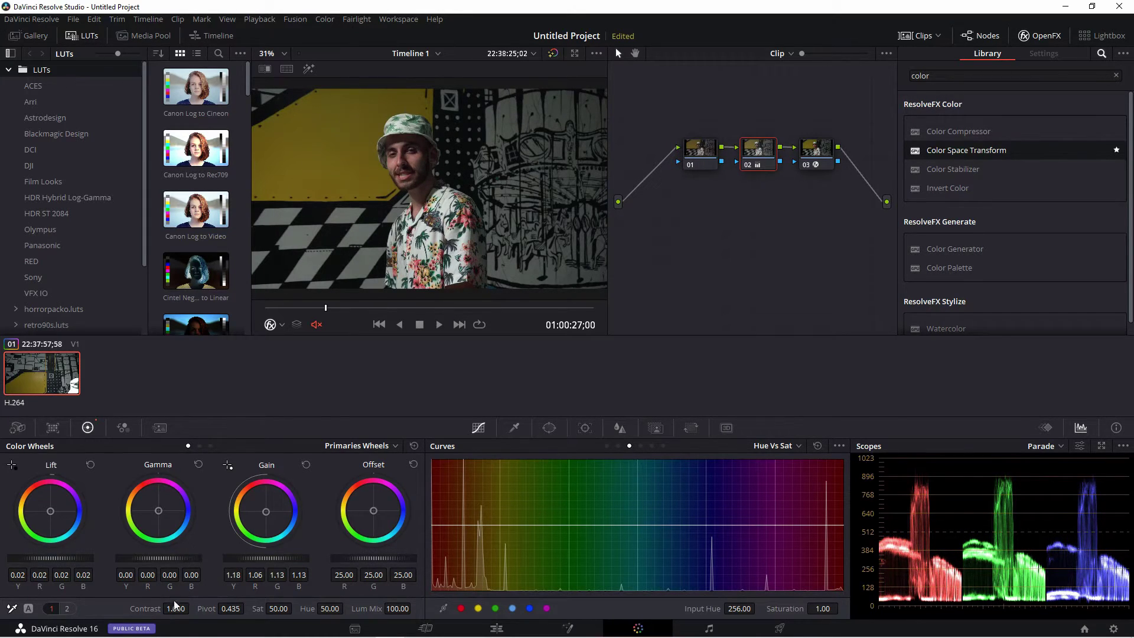
left_click_drag(171, 604, 231, 608)
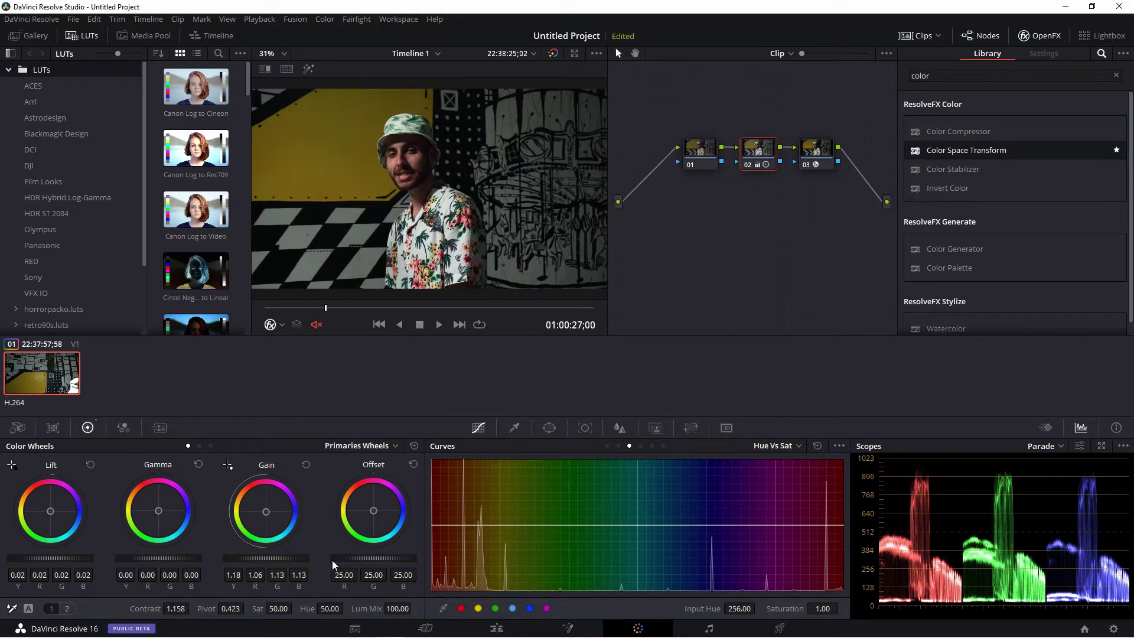
key("ctrl+d")
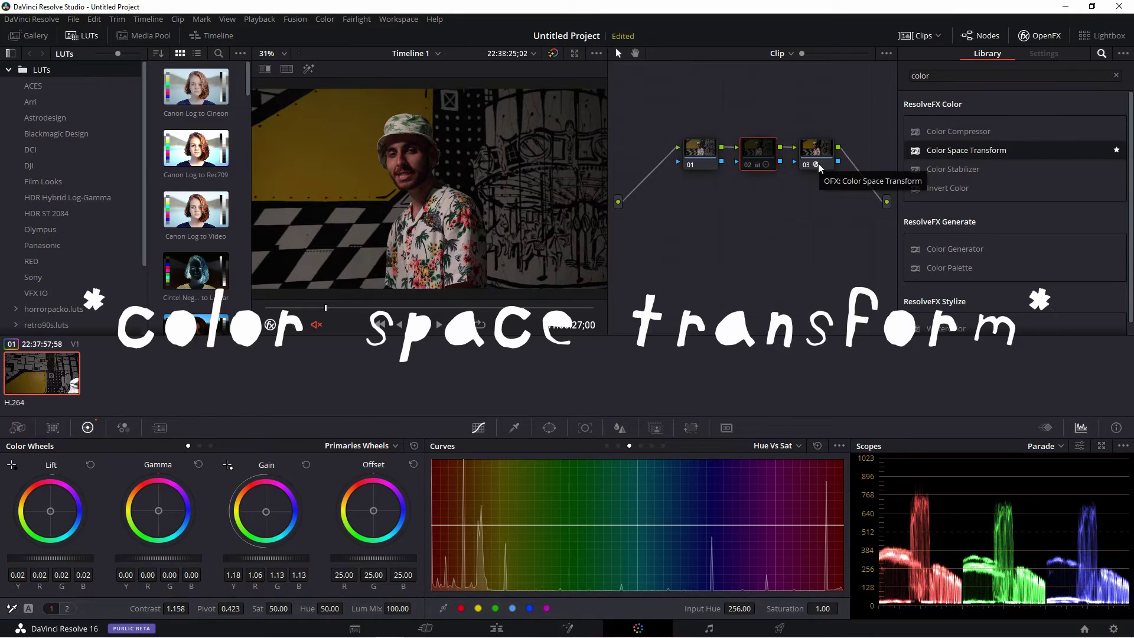
- Toggle node 02 with Ctrl+D to compare, gamma at -0.01, leaving it bypassed
key("ctrl+d")
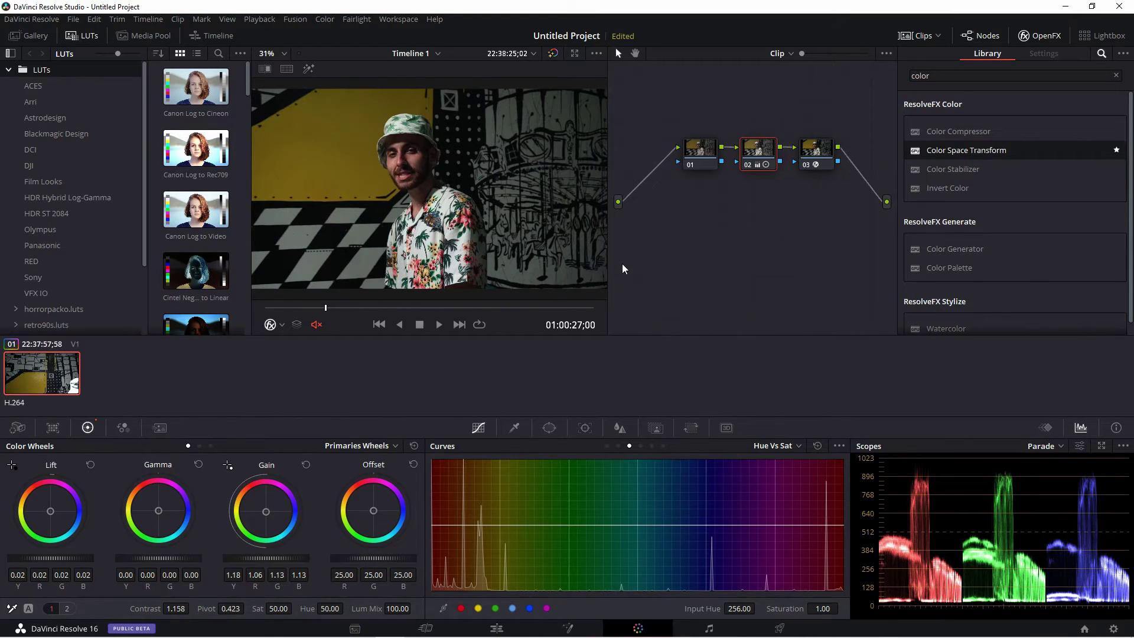
key("ctrl+d")
key("ctrl+d")
key("ctrl+d")
key("ctrl+d")
key("ctrl+d")
key("ctrl+d")
key("ctrl+d")
key("ctrl+d")
left_click(815, 151)
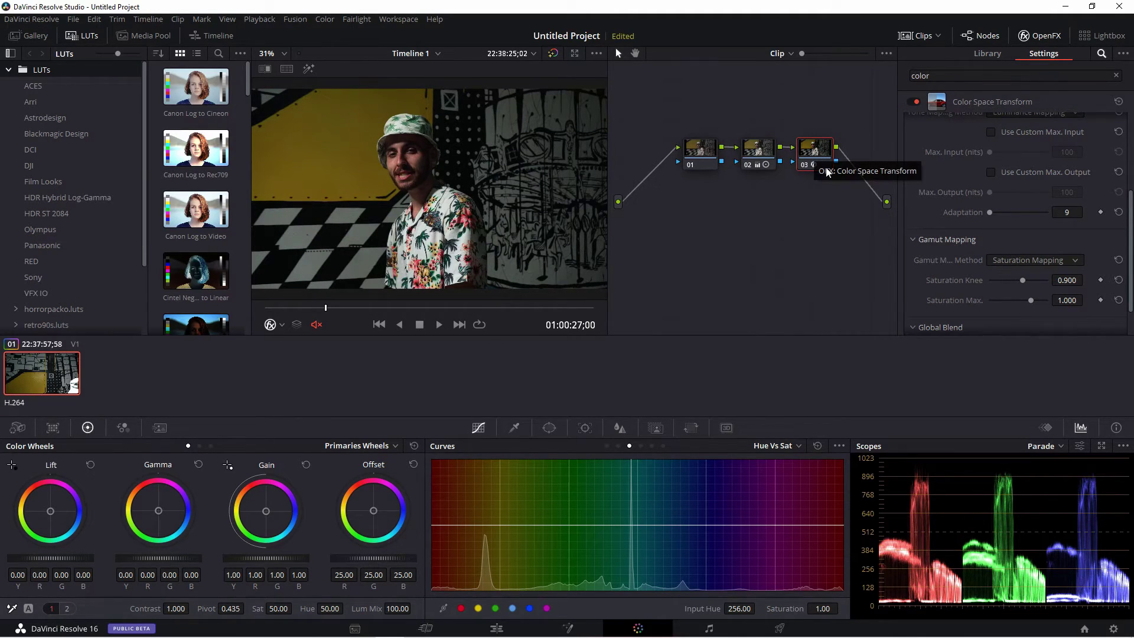
left_click(759, 152)
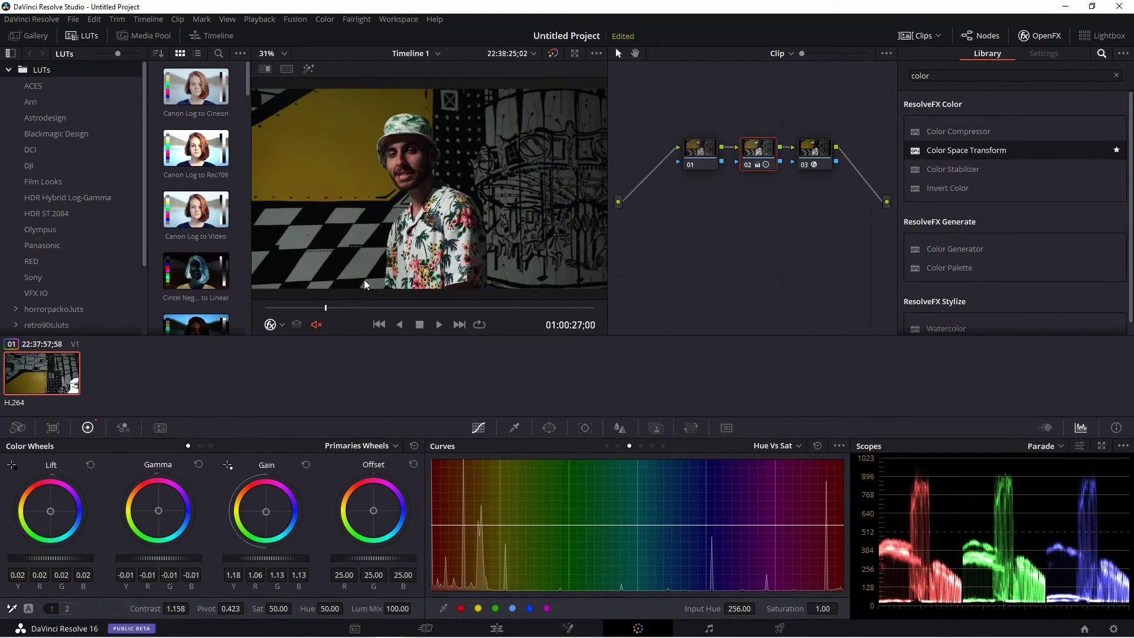
key("ctrl+d")
key("ctrl+d")
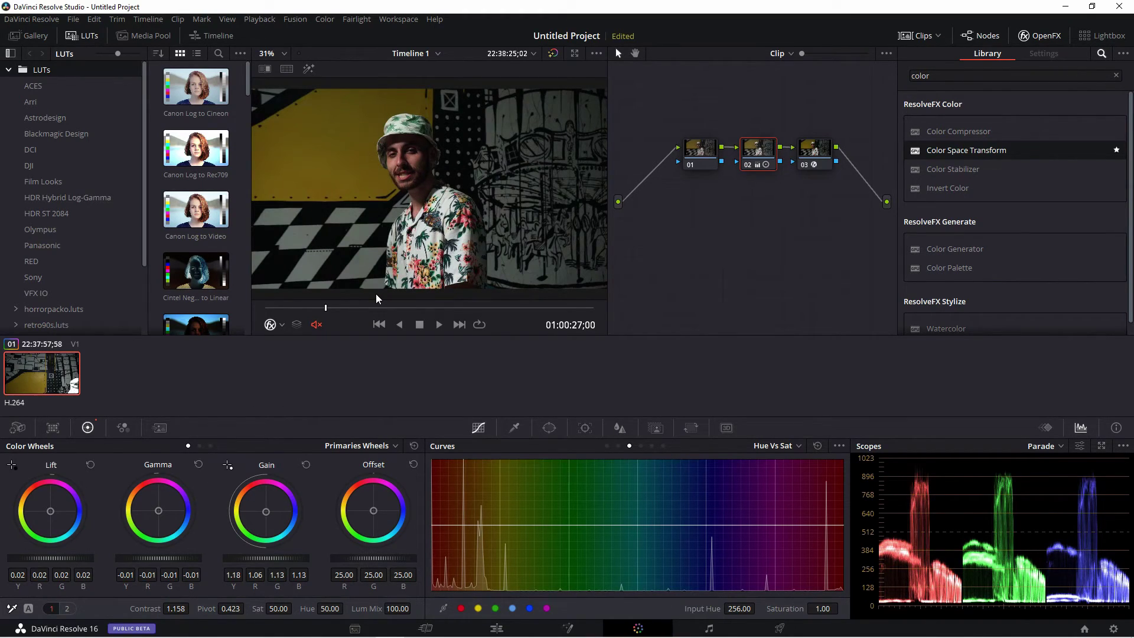